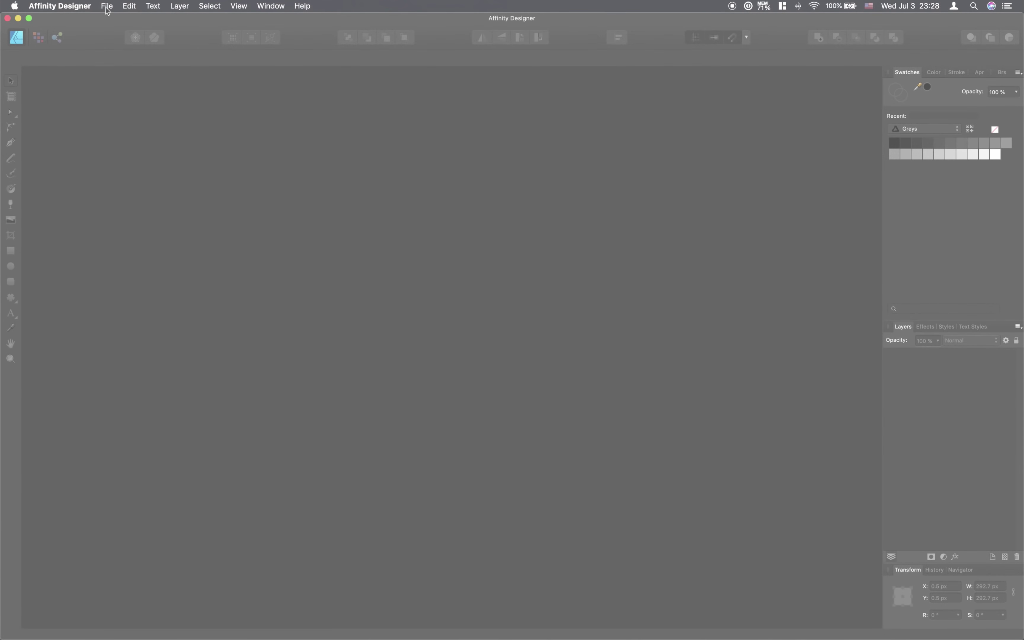
- Create a new document with a 300 × 300 px page
left_click(106, 6)
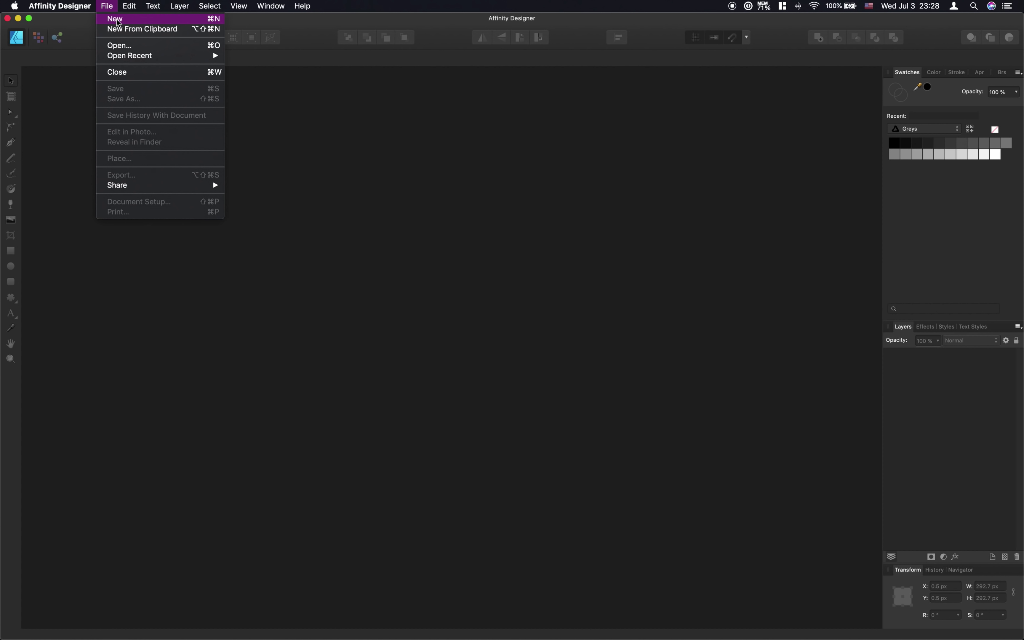
left_click(118, 23)
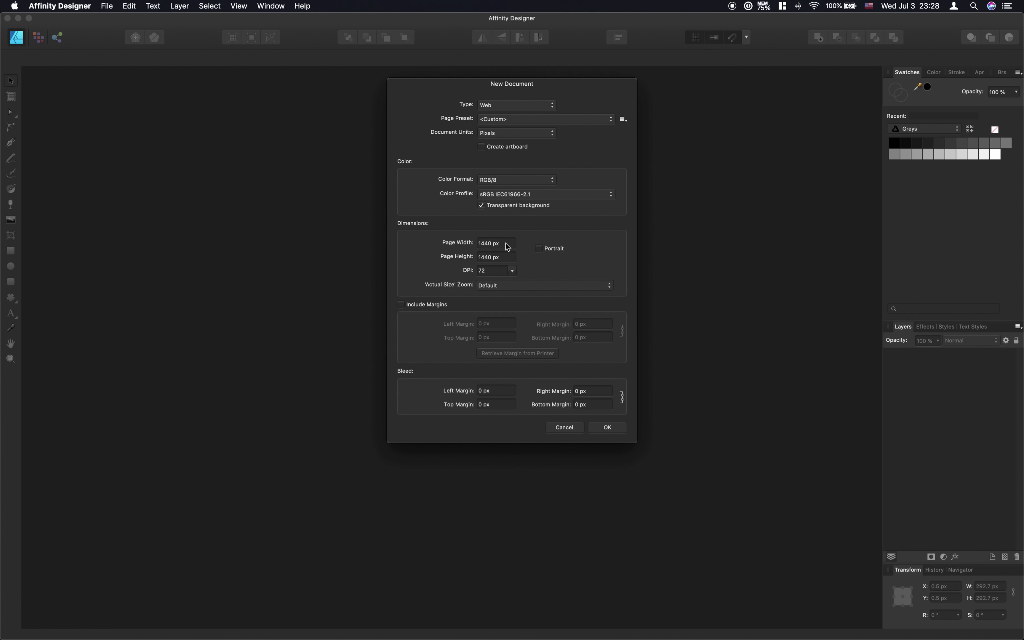
left_click_drag(507, 247, 446, 245)
type("300")
left_click_drag(507, 257, 451, 261)
type("300")
left_click(607, 427)
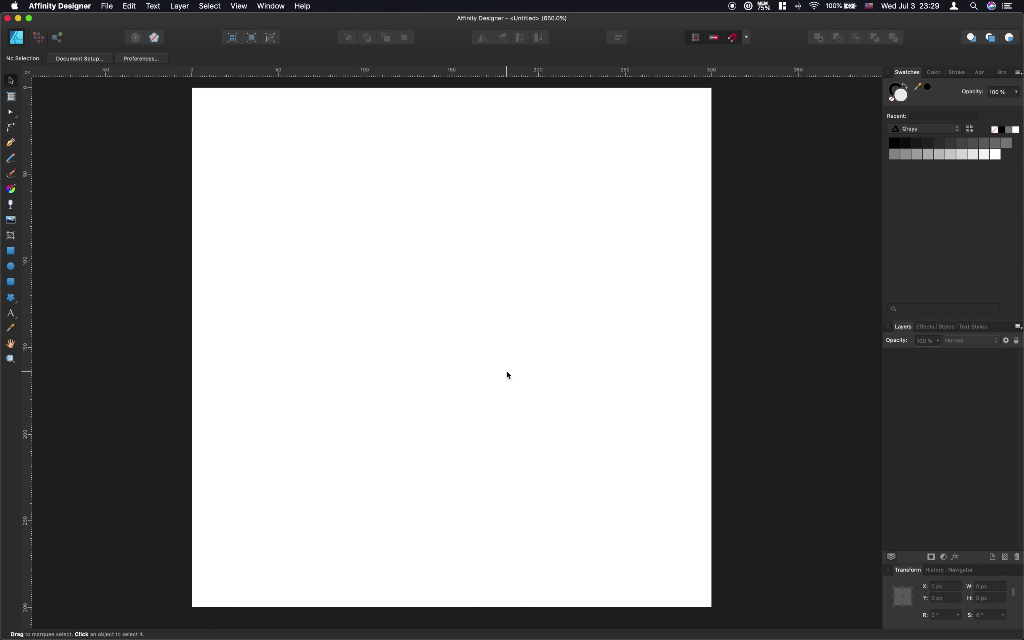
- Turn on the grid across the page from the View menu
left_click(239, 6)
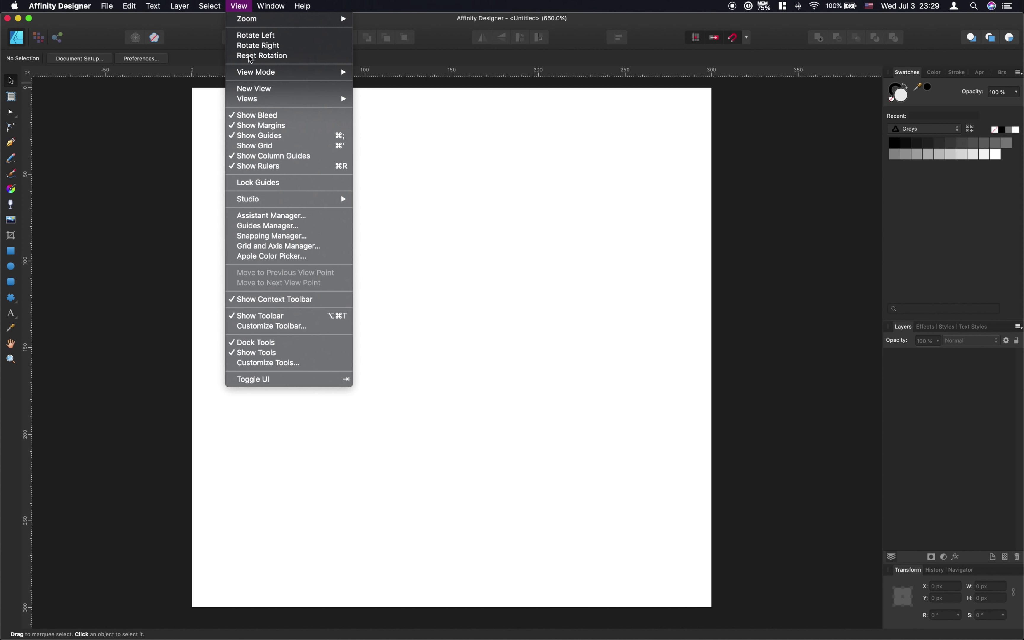
left_click(279, 148)
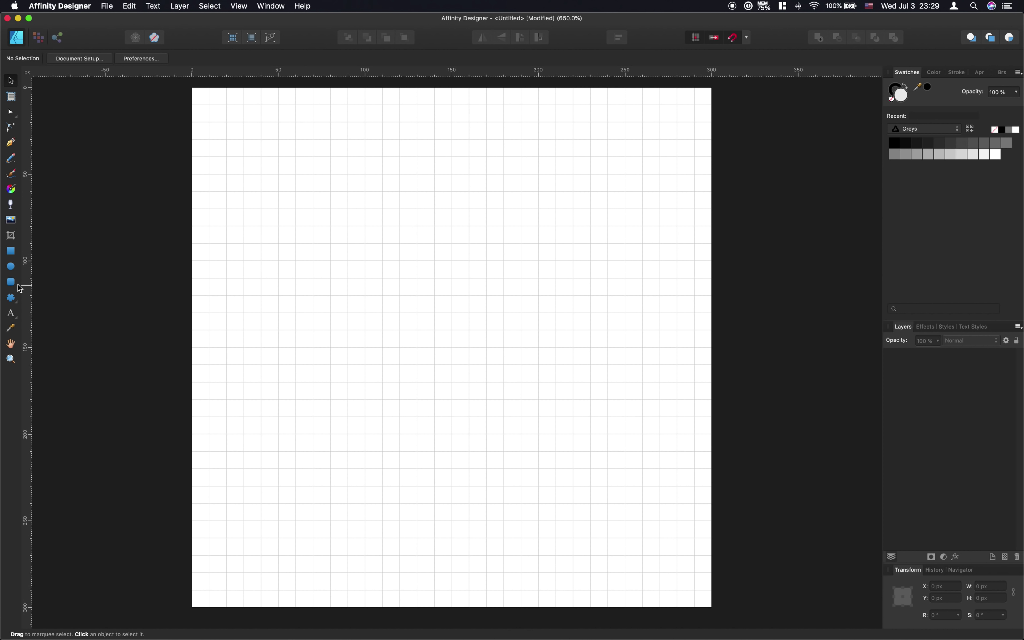
left_click(10, 267)
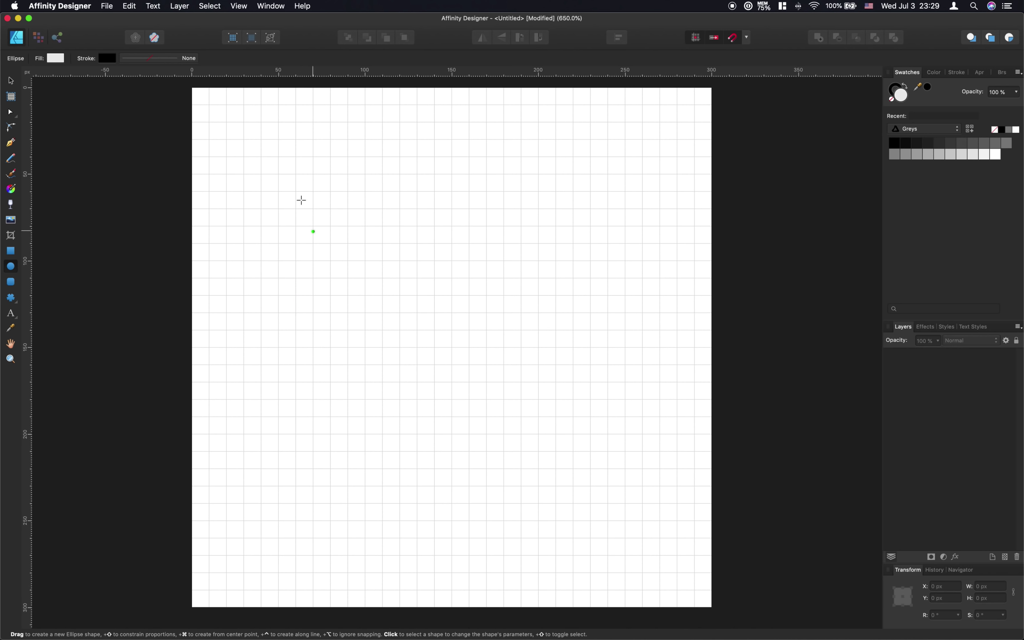
- Draw a circle on the page and set its width to 300 px
left_click_drag(250, 140, 555, 476)
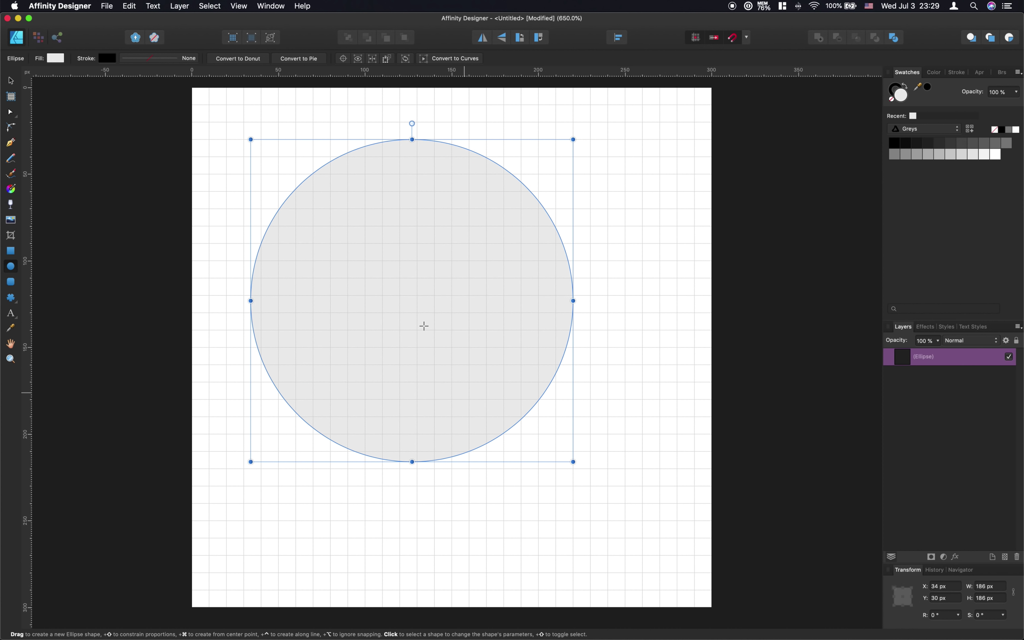
key("v")
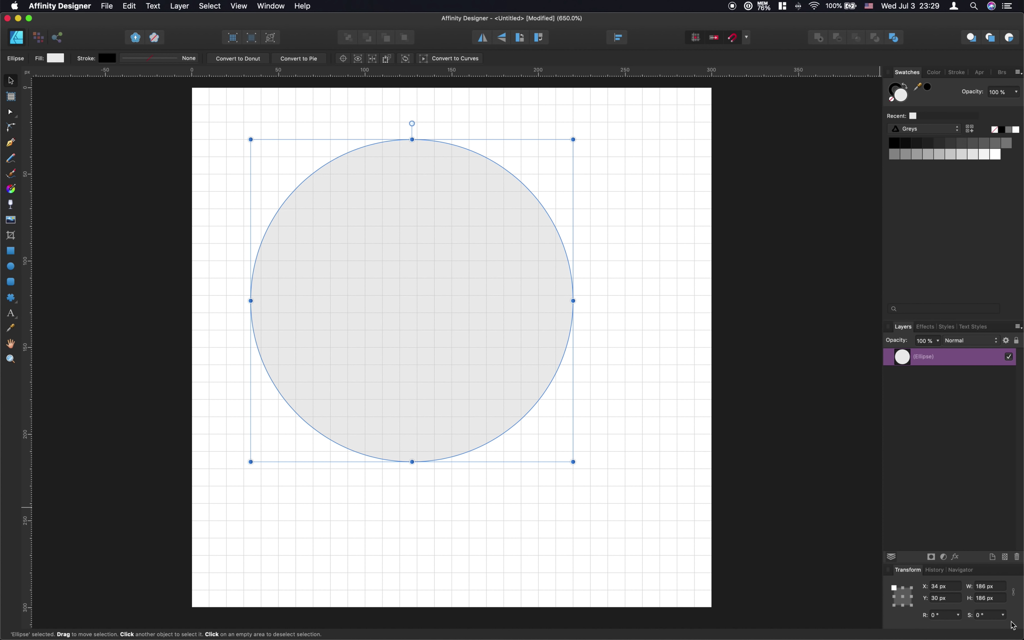
left_click(989, 586)
type("300")
key("Return")
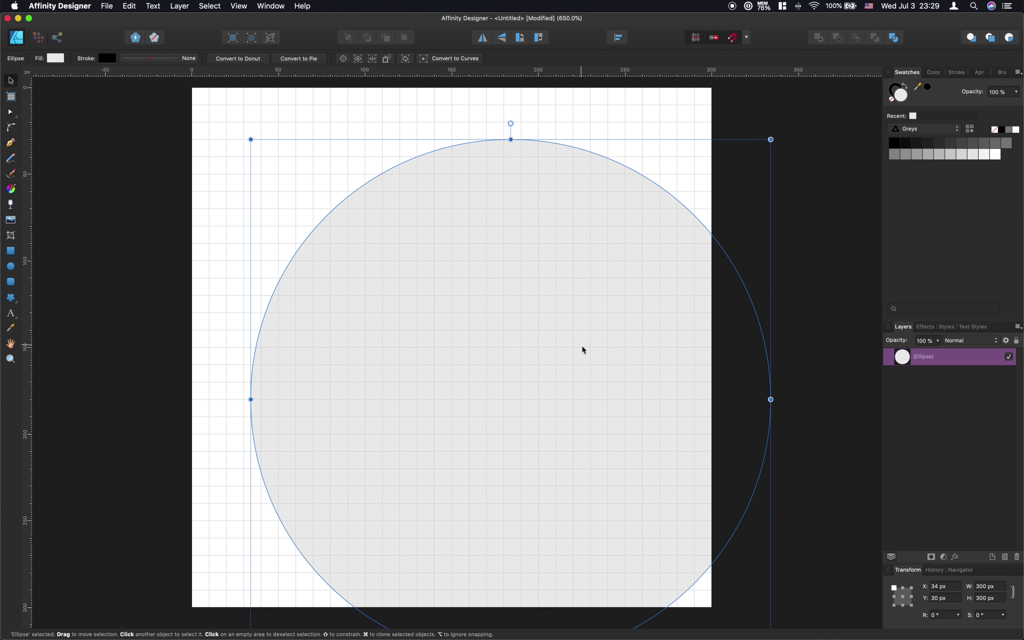
- Centre the circle horizontally and vertically on the page
left_click(619, 38)
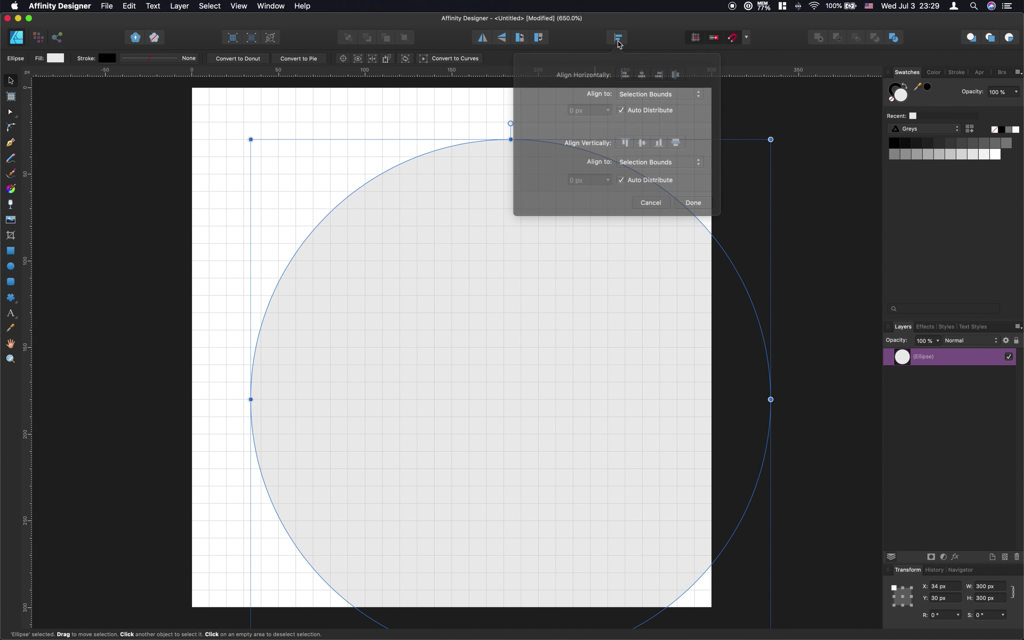
left_click(641, 72)
left_click(640, 130)
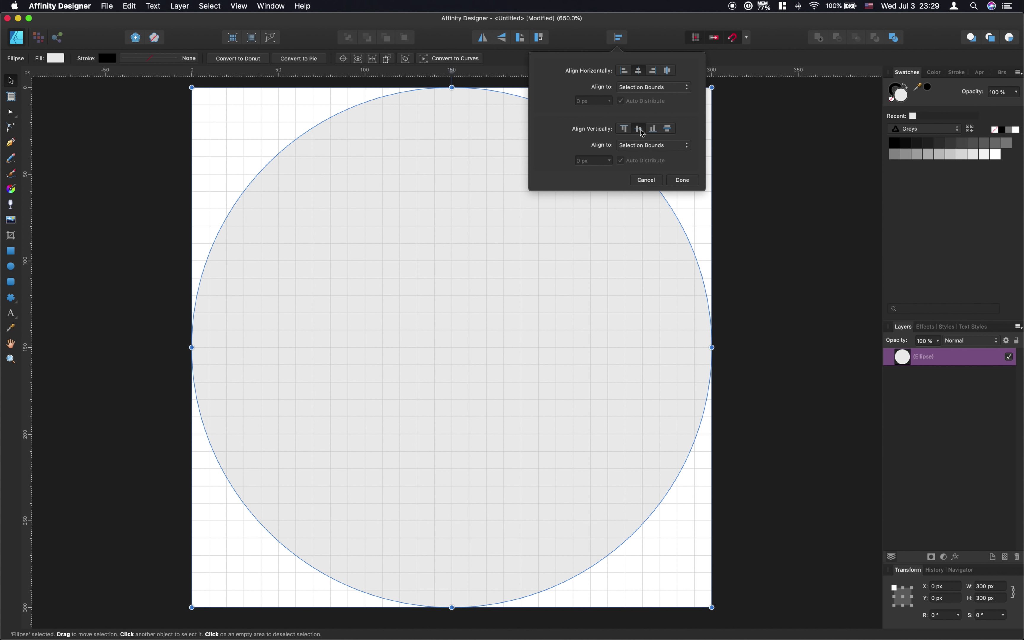
left_click(559, 275)
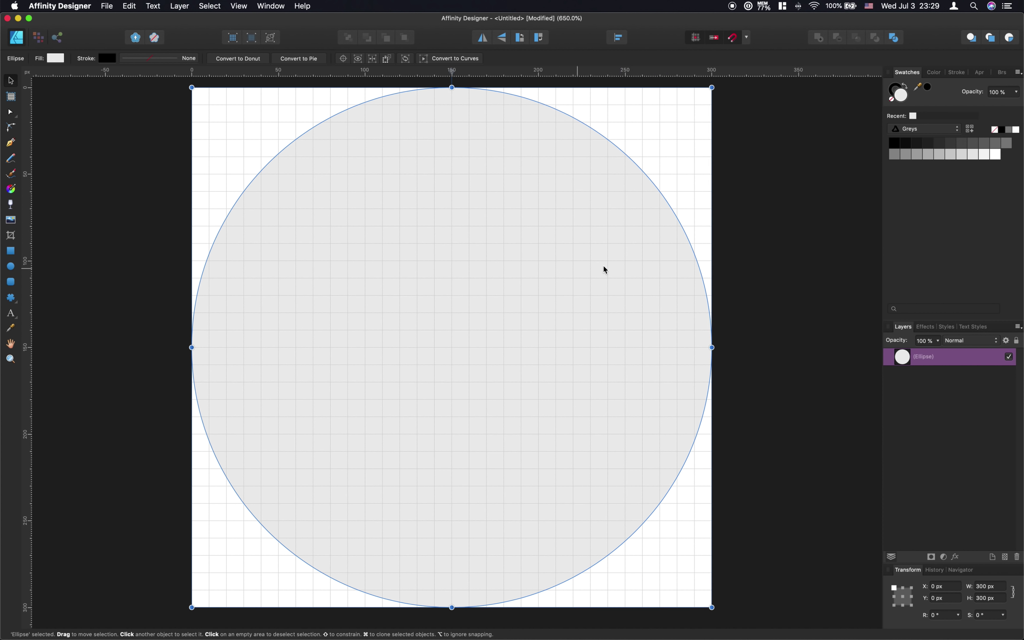
- Give the circle a 1 pt stroke and a None fill, then deselect it
left_click(956, 73)
left_click(914, 103)
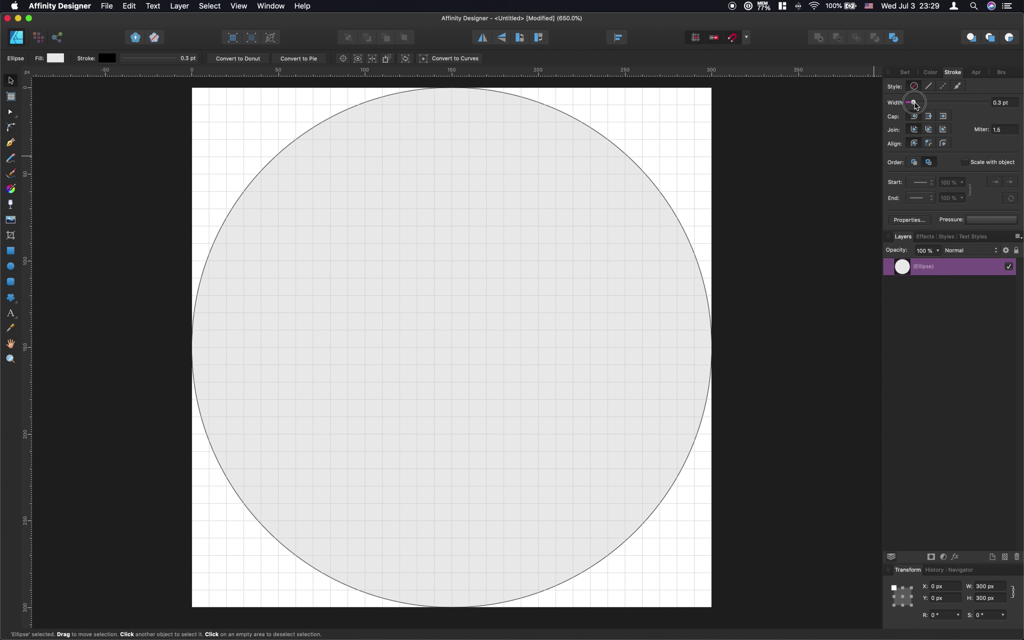
left_click_drag(916, 105, 925, 106)
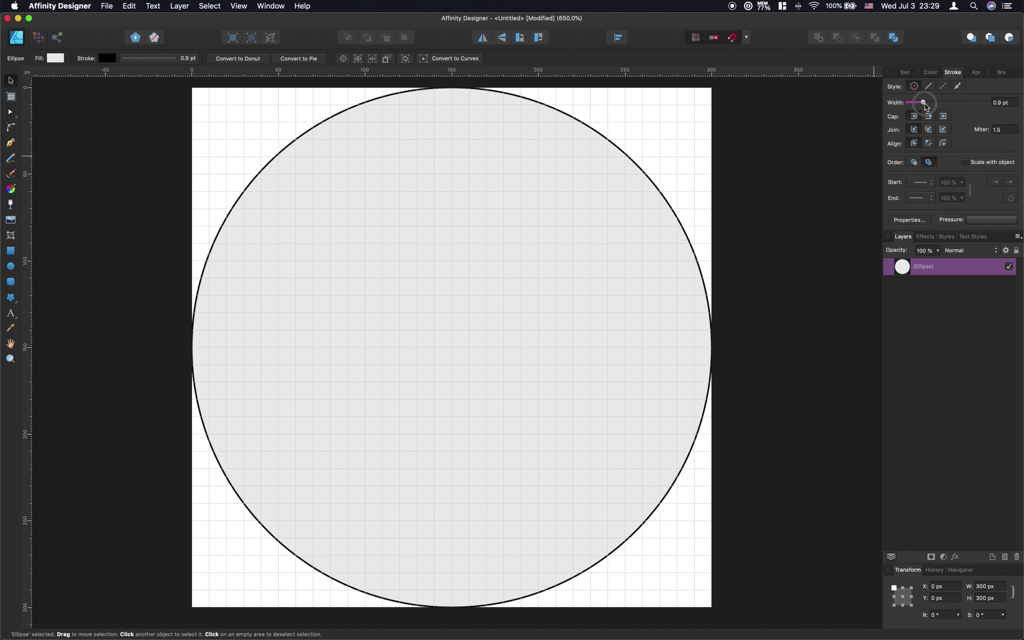
left_click_drag(926, 105, 926, 103)
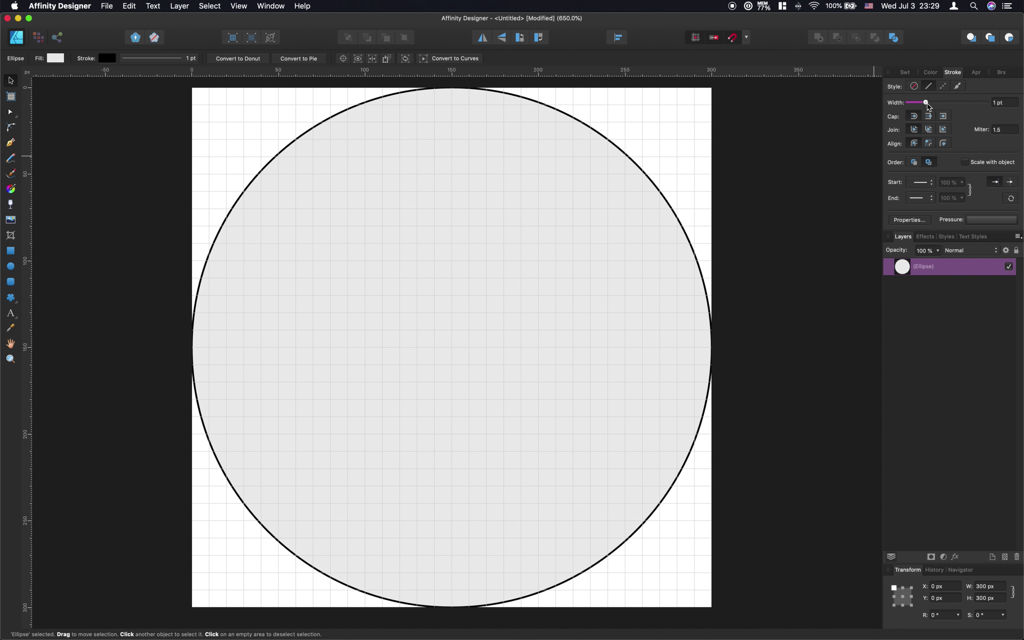
left_click(931, 73)
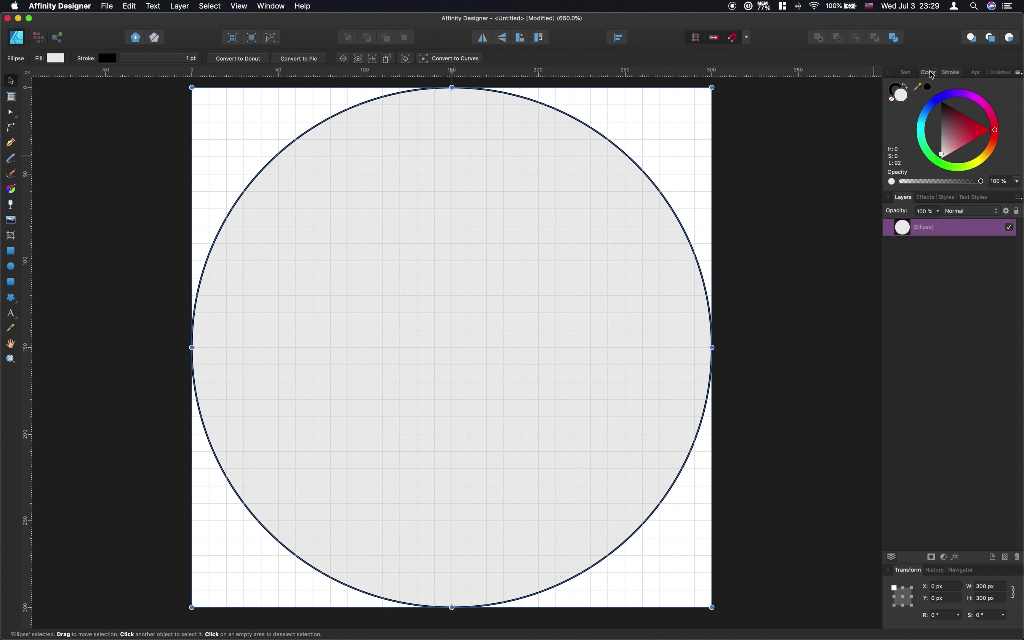
left_click(893, 101)
left_click(651, 133)
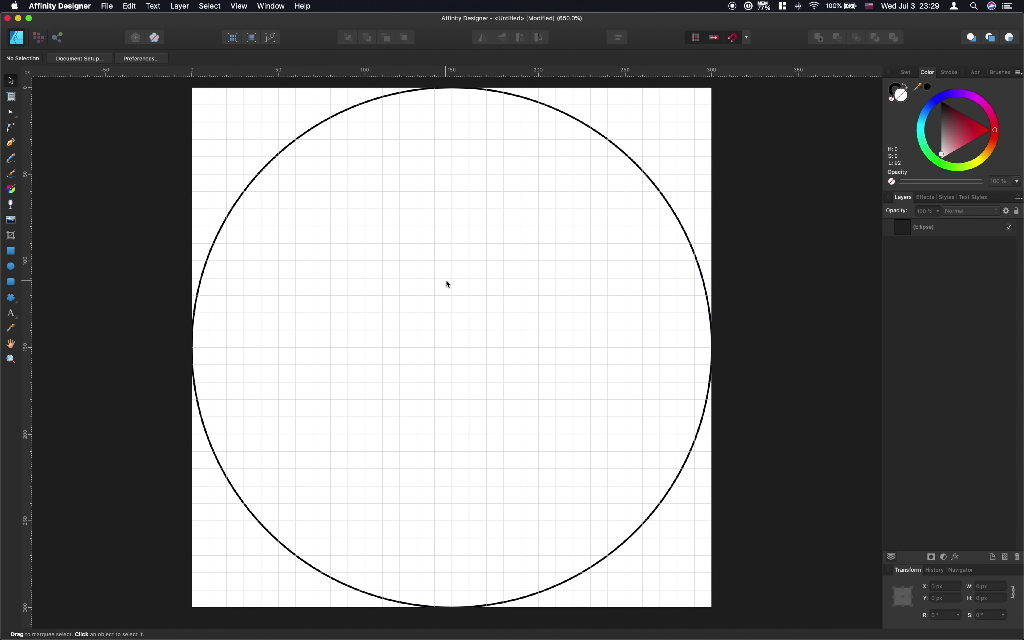
- Draw a straight vertical pen line from the circle's top to its bottom
left_click(11, 142)
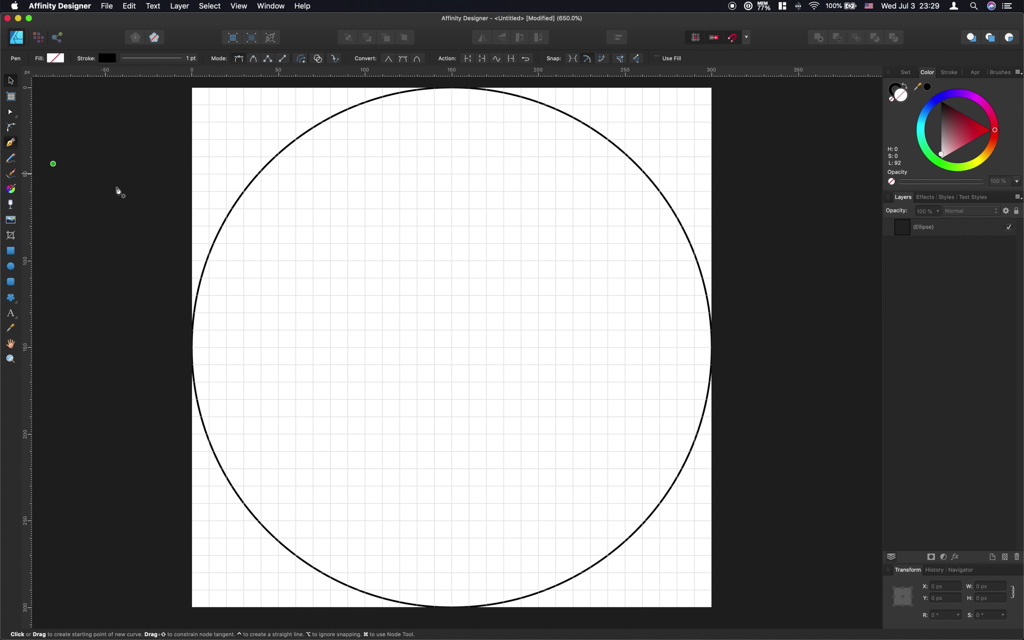
left_click(452, 88)
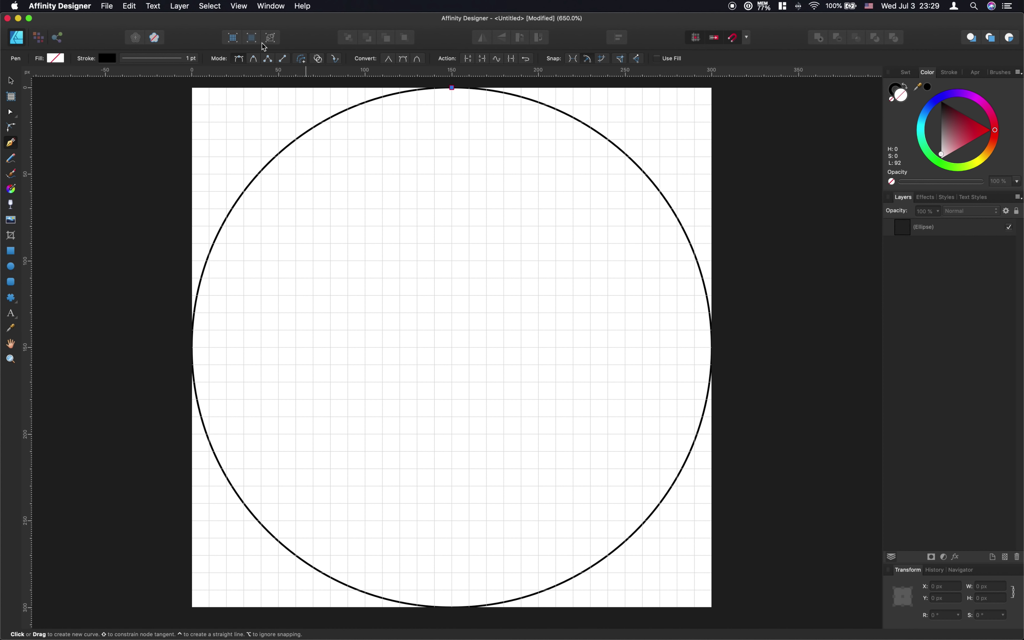
left_click(286, 60)
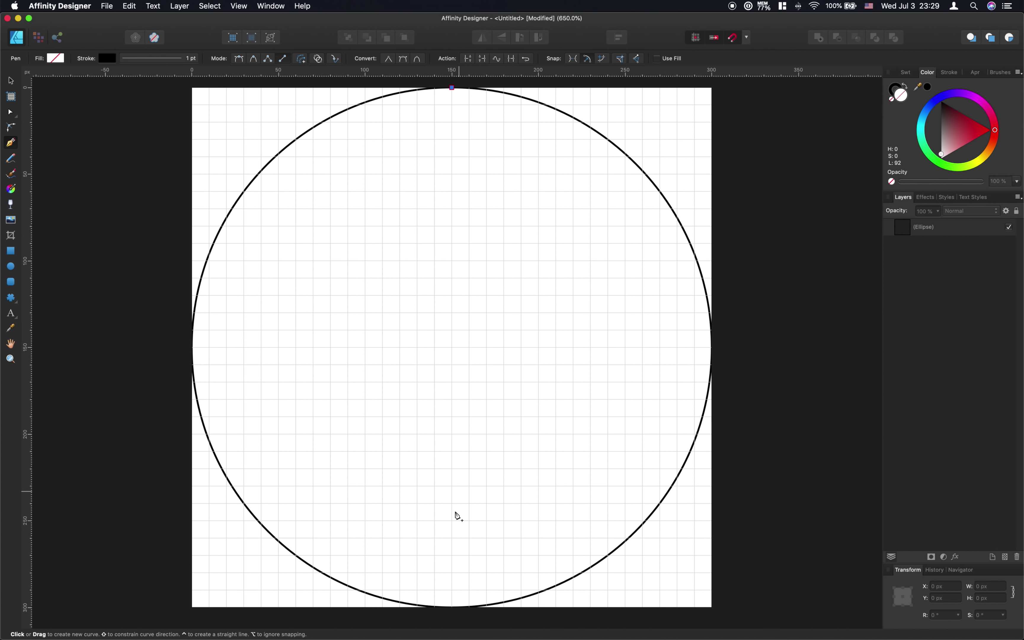
left_click(452, 608)
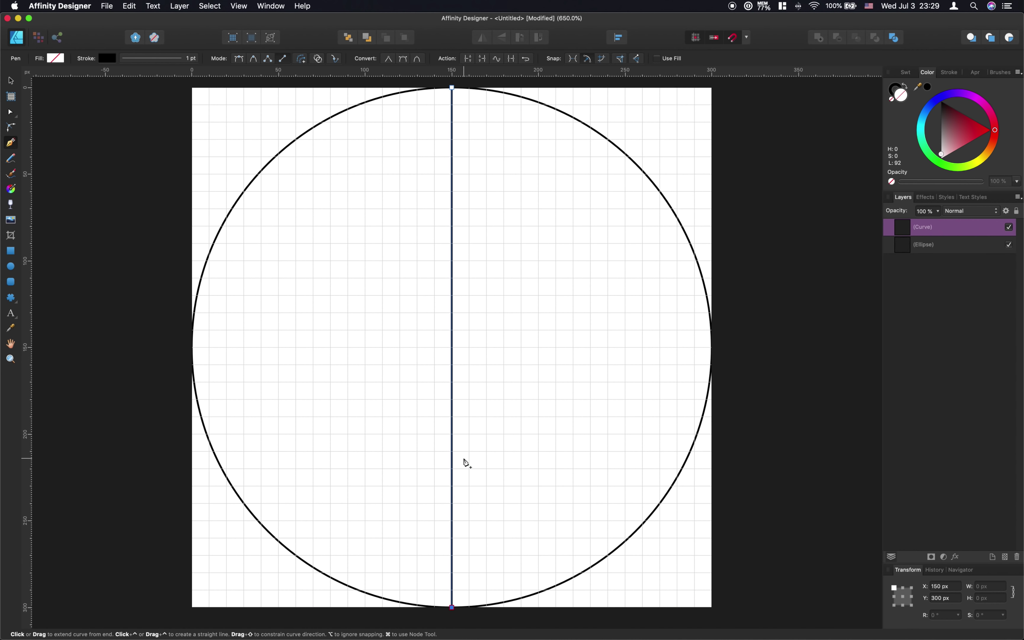
left_click(11, 80)
left_click(470, 207)
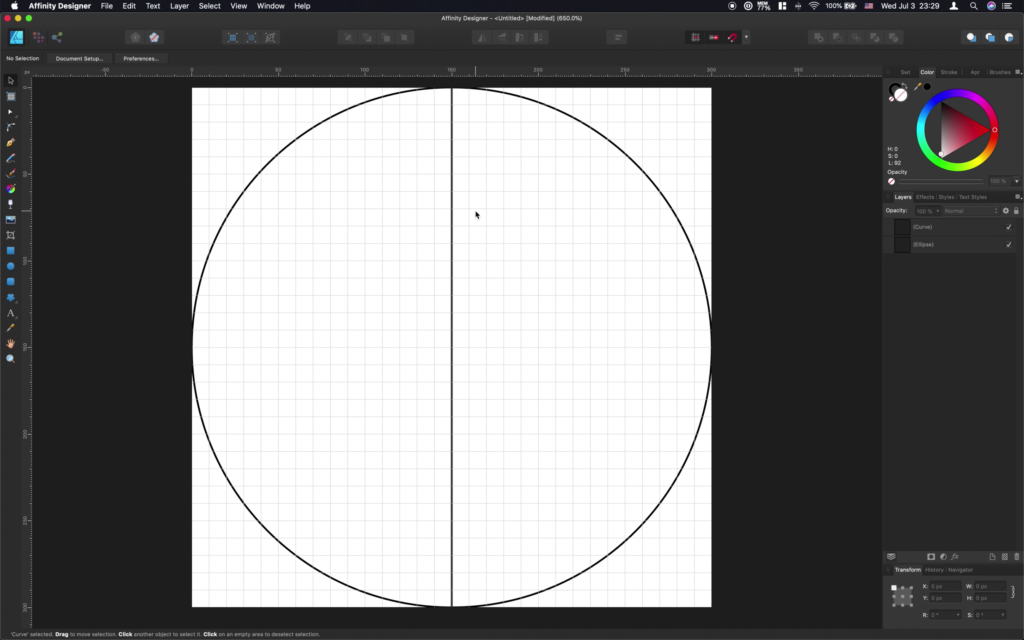
- Duplicate the vertical line and rotate the copy 90° to horizontal
left_click(452, 213)
left_click(128, 6)
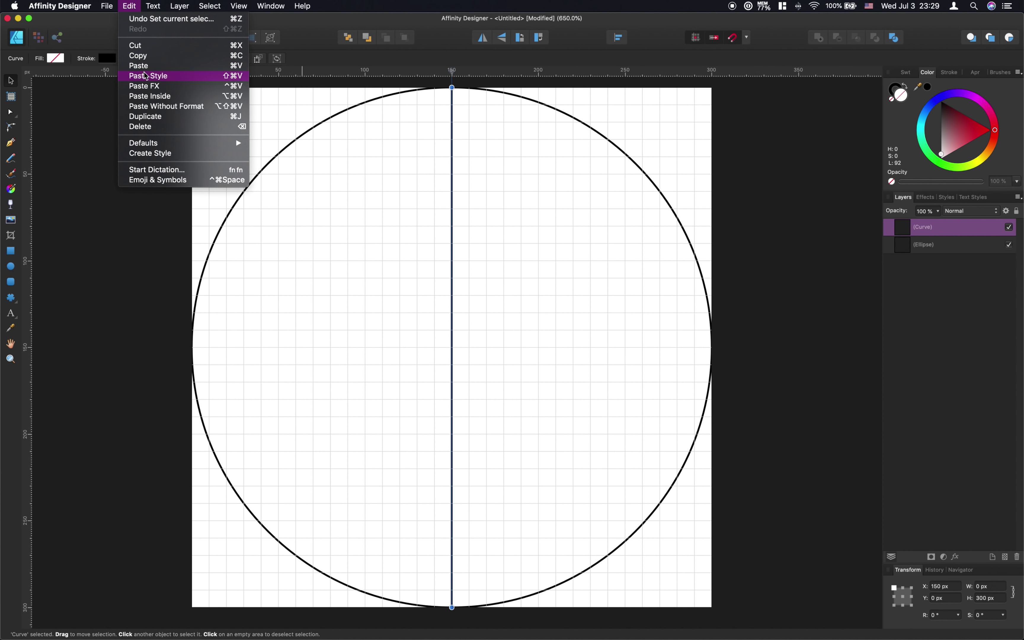
left_click(144, 116)
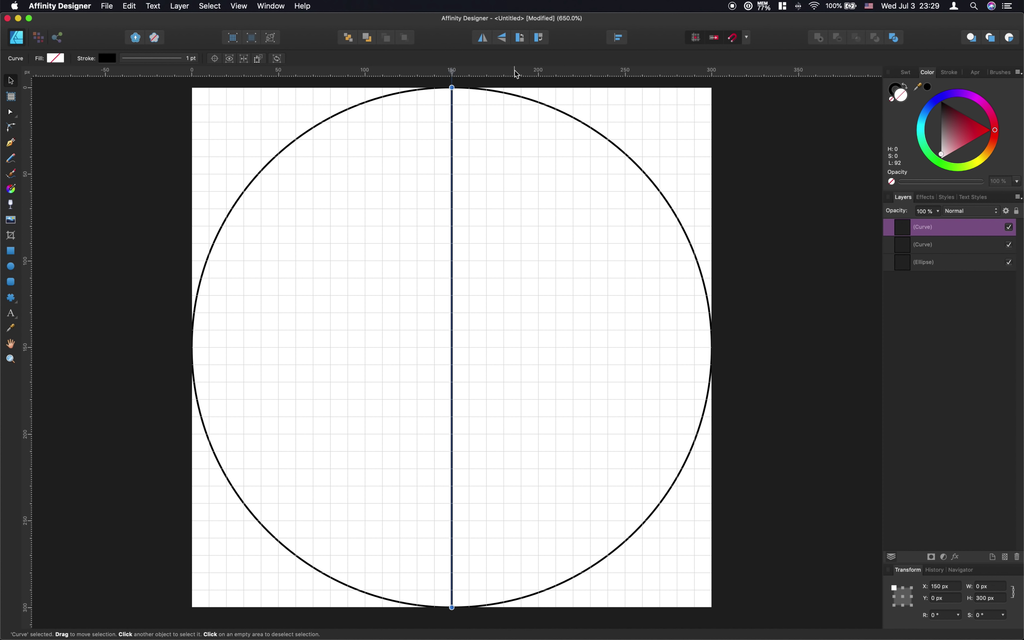
left_click(520, 39)
left_click(528, 228)
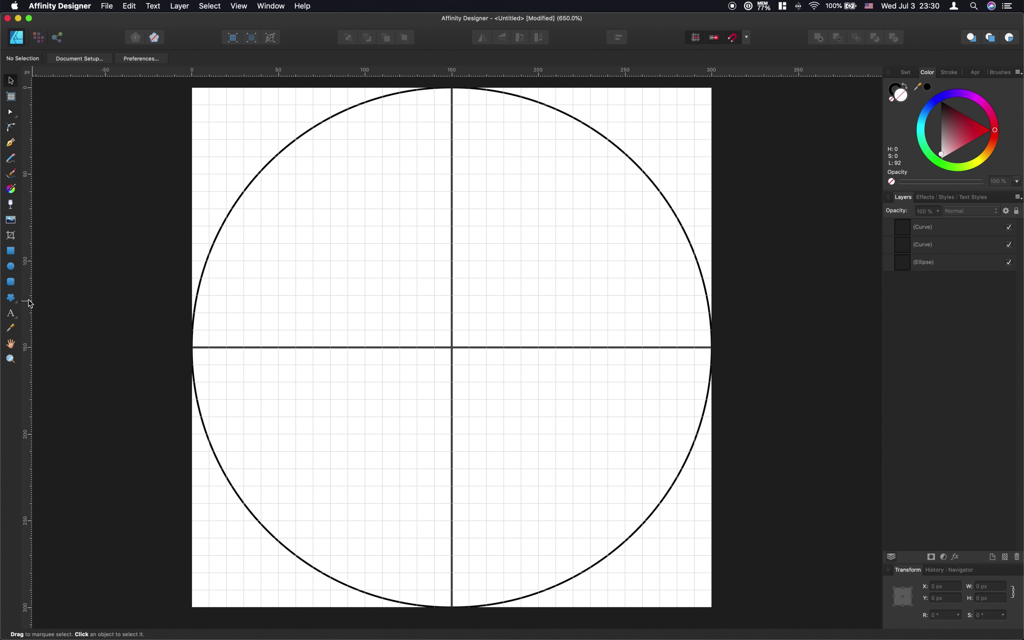
- Draw an 80 px wide triangle in the circle's upper half
left_click(14, 300)
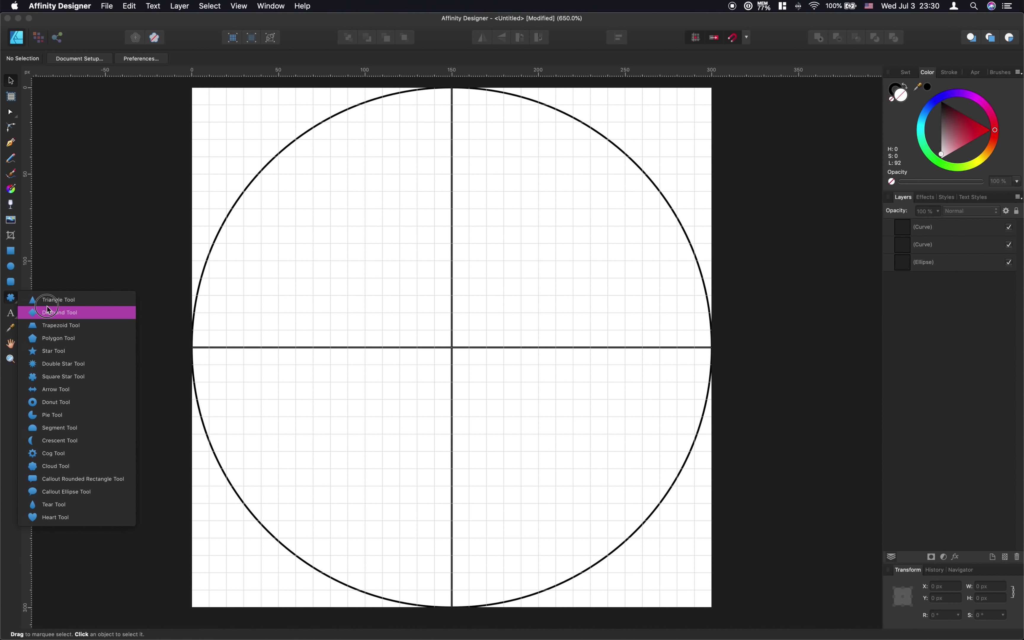
left_click(48, 301)
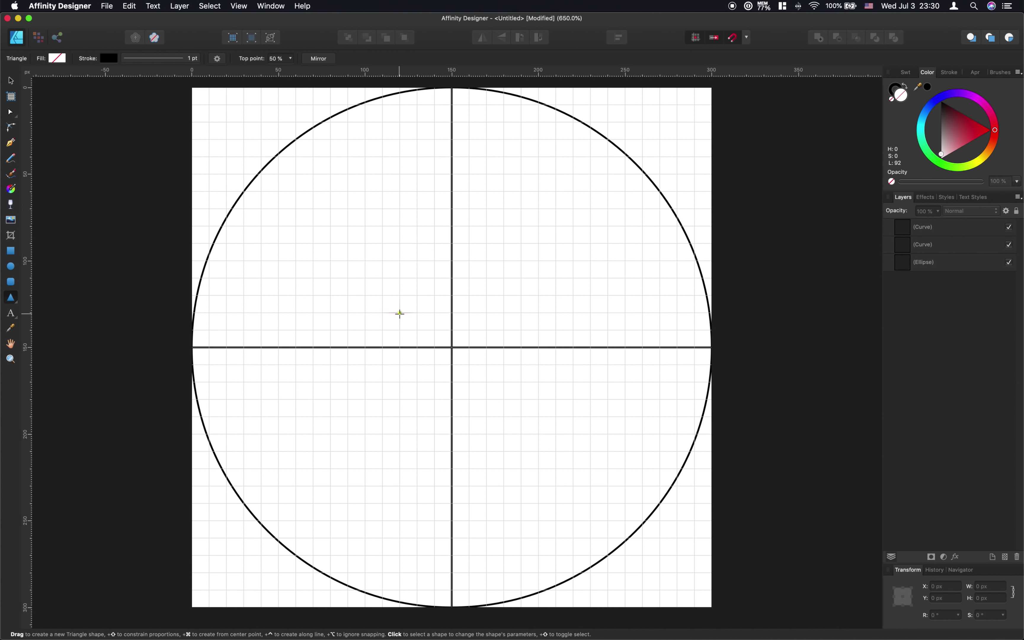
left_click_drag(391, 157, 522, 348)
left_click_drag(392, 254, 383, 252)
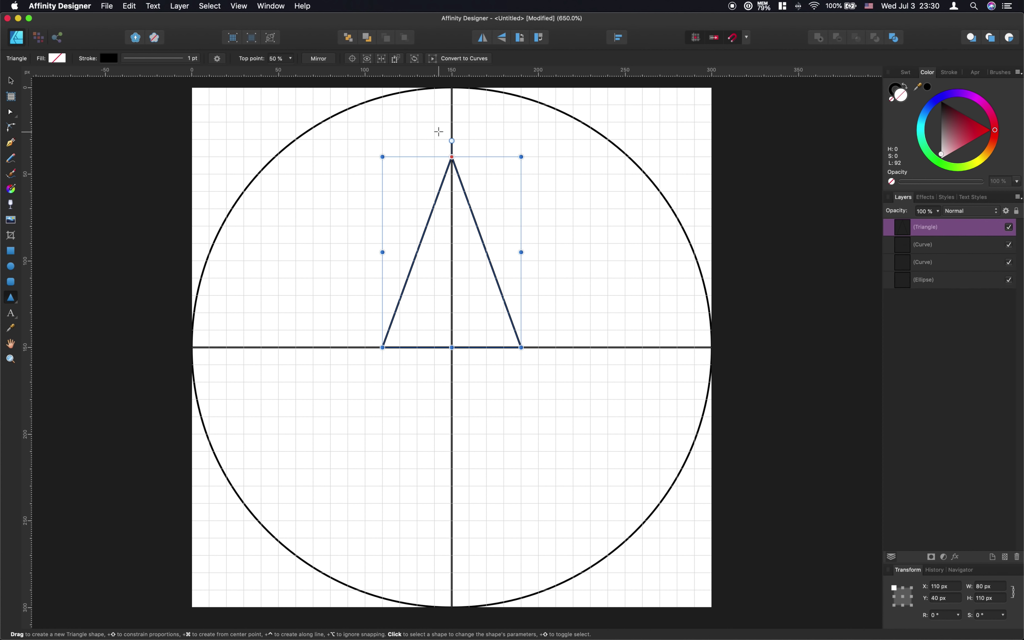
- Flip the triangle vertically so its tip points down to the centre, then reselect it
left_click(501, 43)
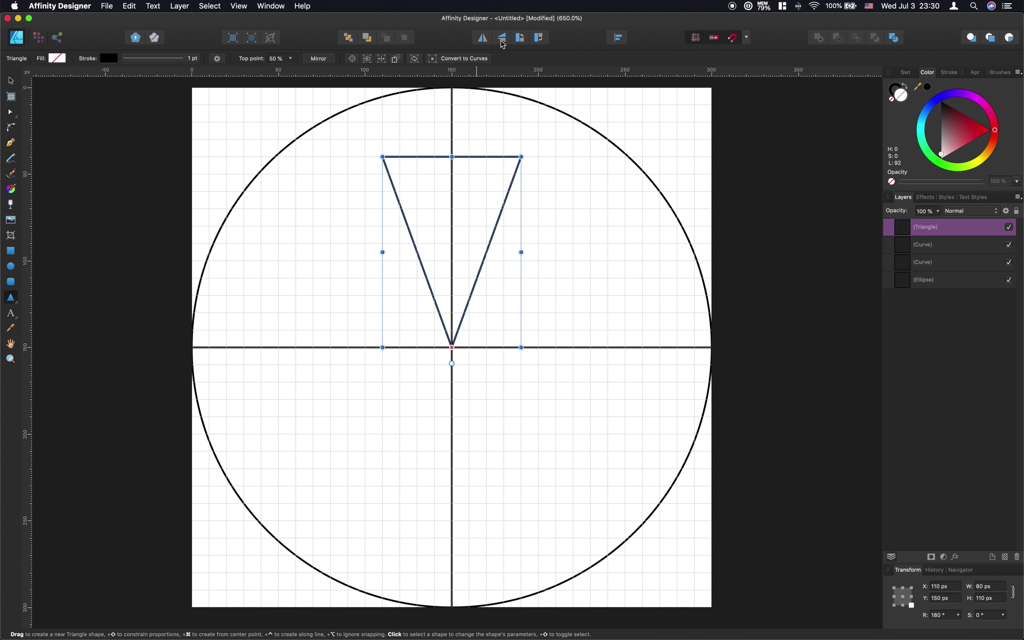
left_click(11, 80)
left_click(530, 299)
left_click(488, 251)
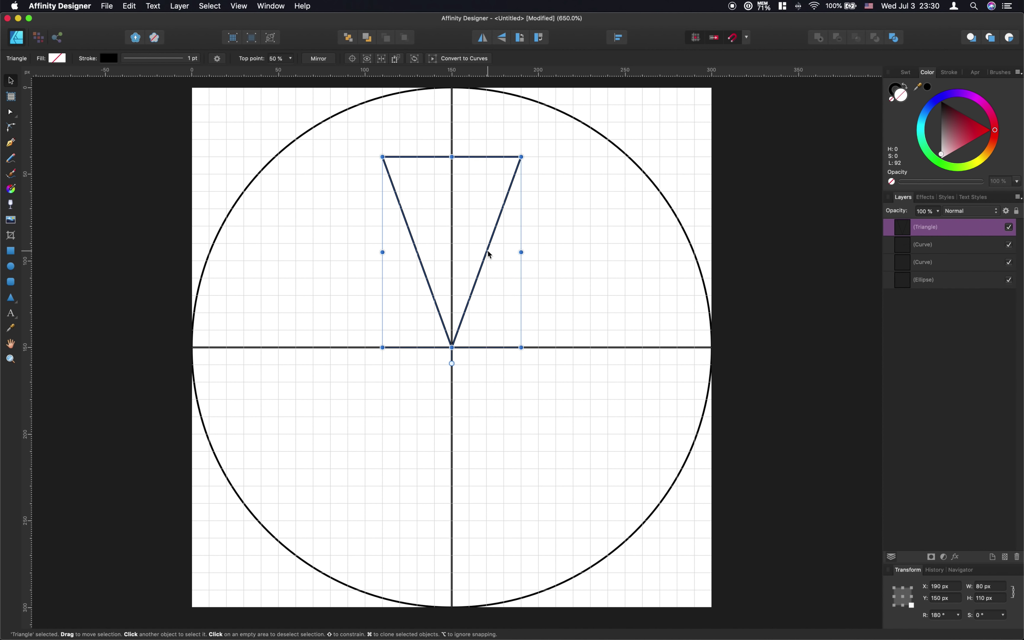
left_click(128, 6)
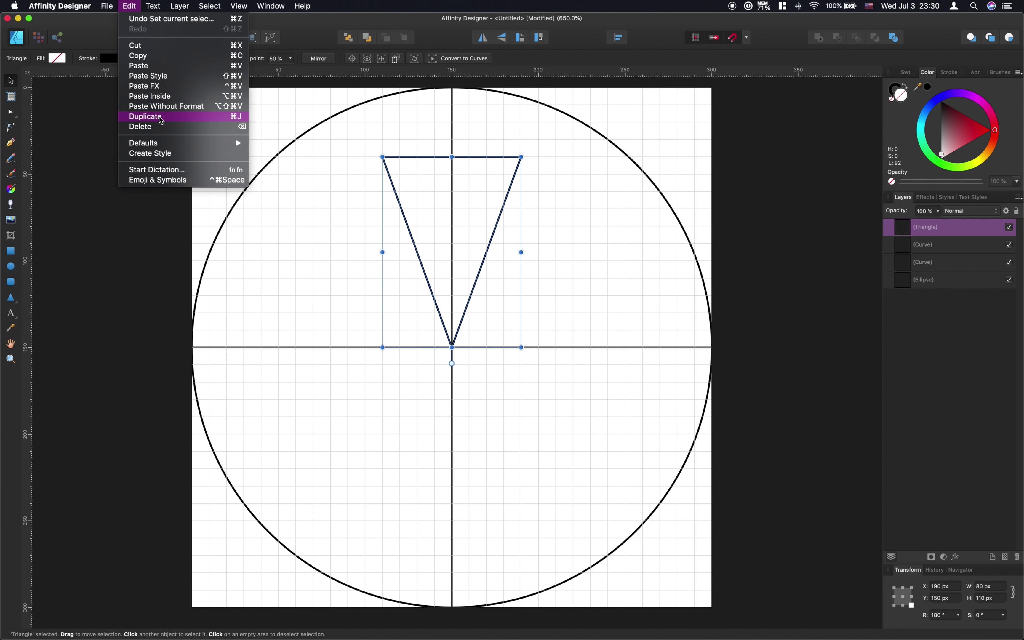
- Duplicate the triangle, flip it upward, and move it below centre as an hourglass
left_click(139, 115)
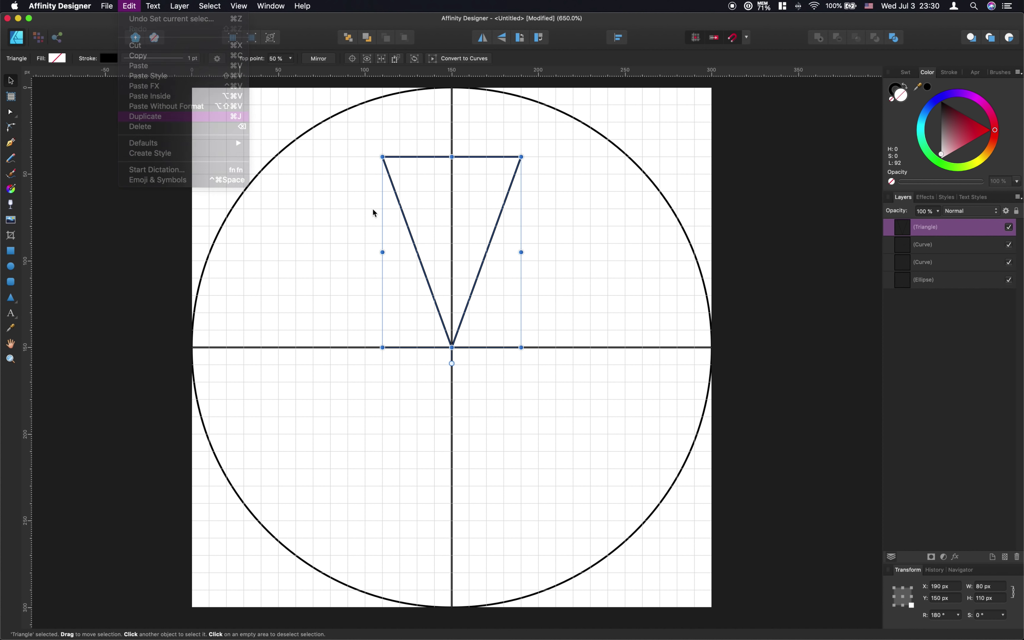
left_click(501, 37)
left_click_drag(460, 181, 461, 367)
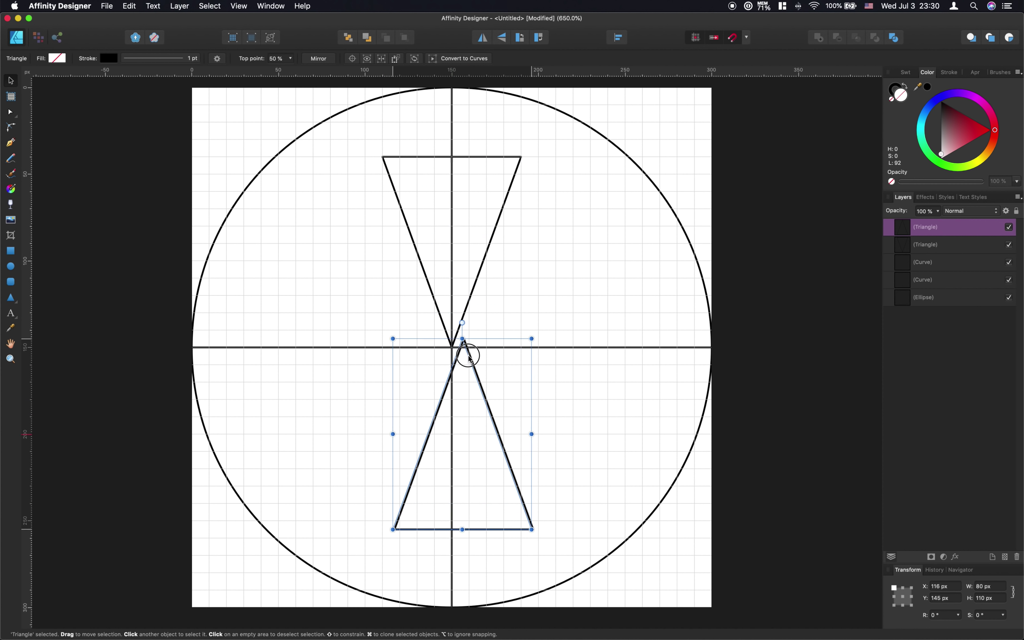
- Duplicate both triangles and rotate the copied pair 90° to lie horizontally
left_click(484, 260)
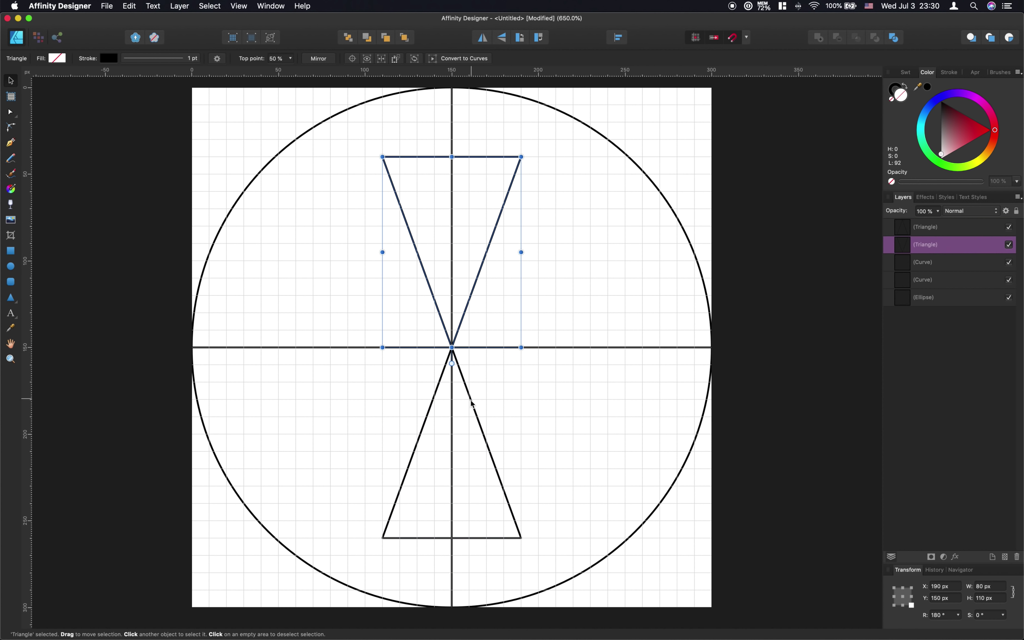
left_click(476, 415, "shift")
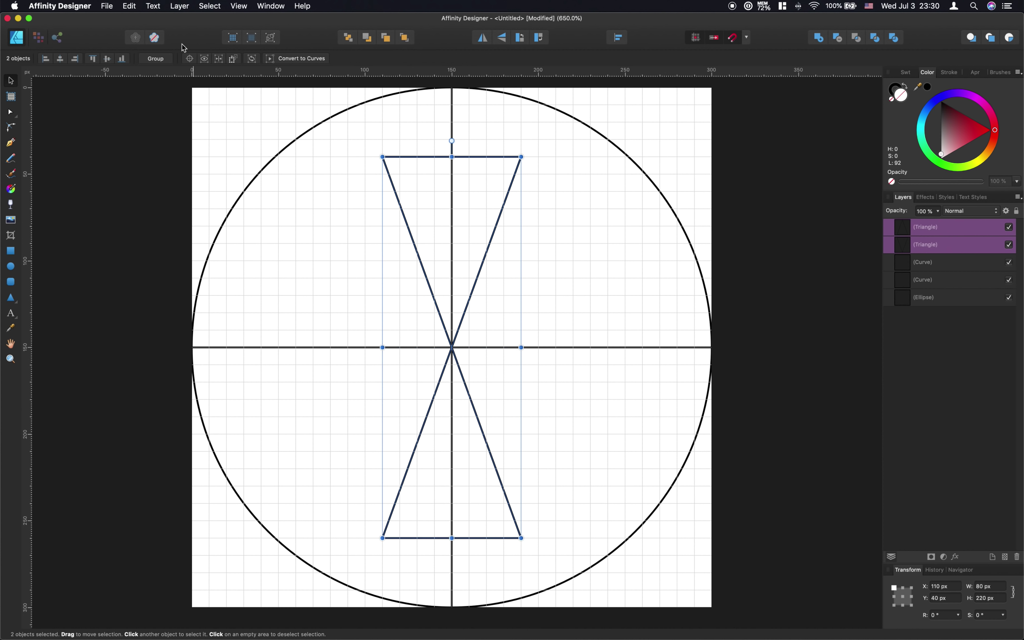
left_click(129, 6)
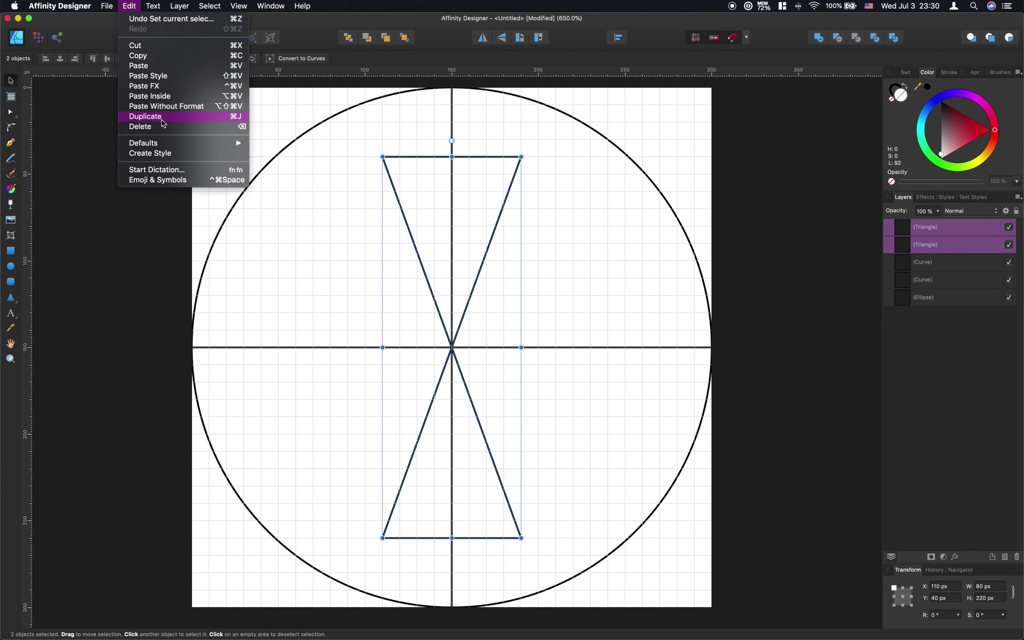
left_click(156, 116)
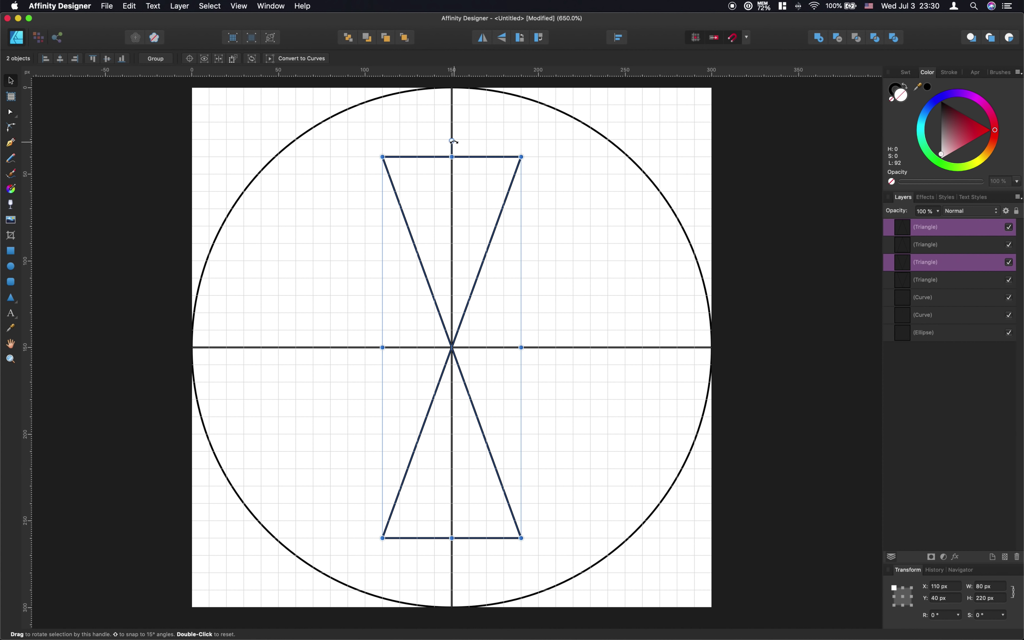
mouse_move(452, 141)
left_mouse_down()
mouse_move(289, 187)
mouse_move(250, 323)
left_mouse_up()
- Draw a pen line from the upper triangle's top-right corner to the left triangle's upper corner
left_click(336, 222)
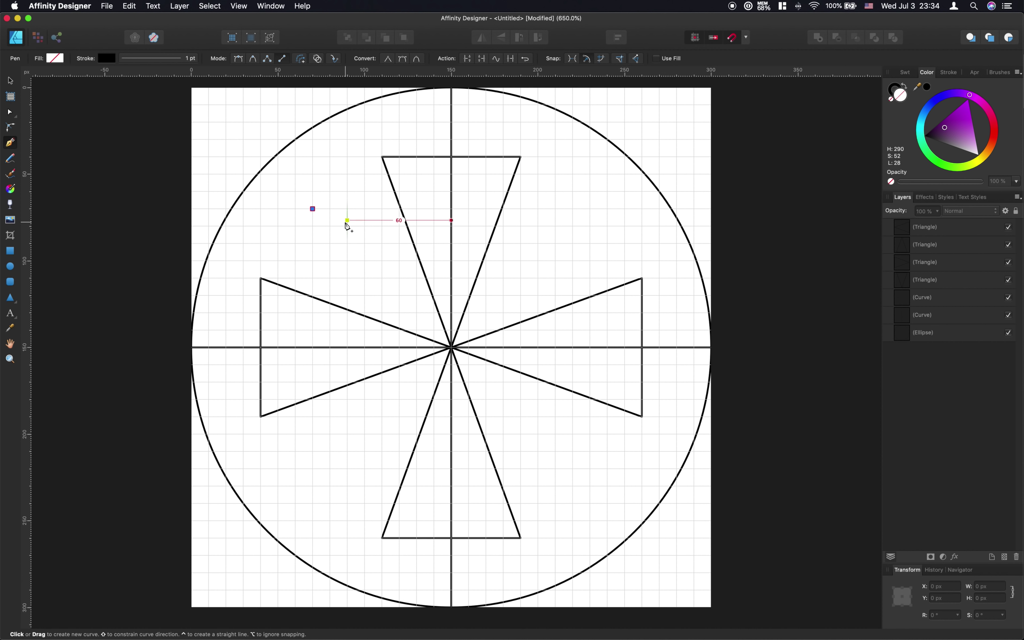
key("super+z")
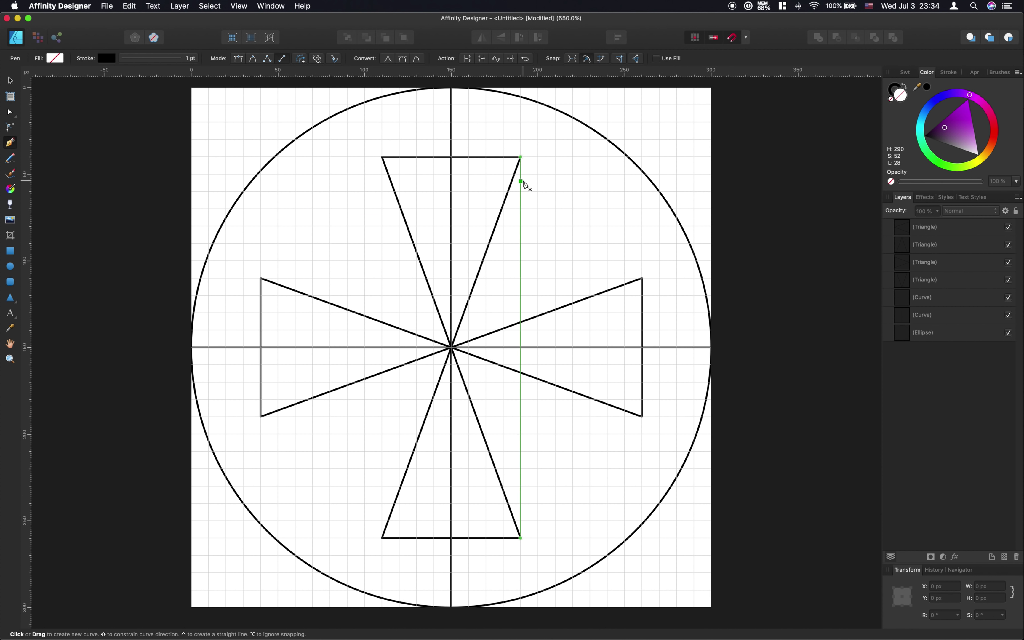
left_click(521, 157)
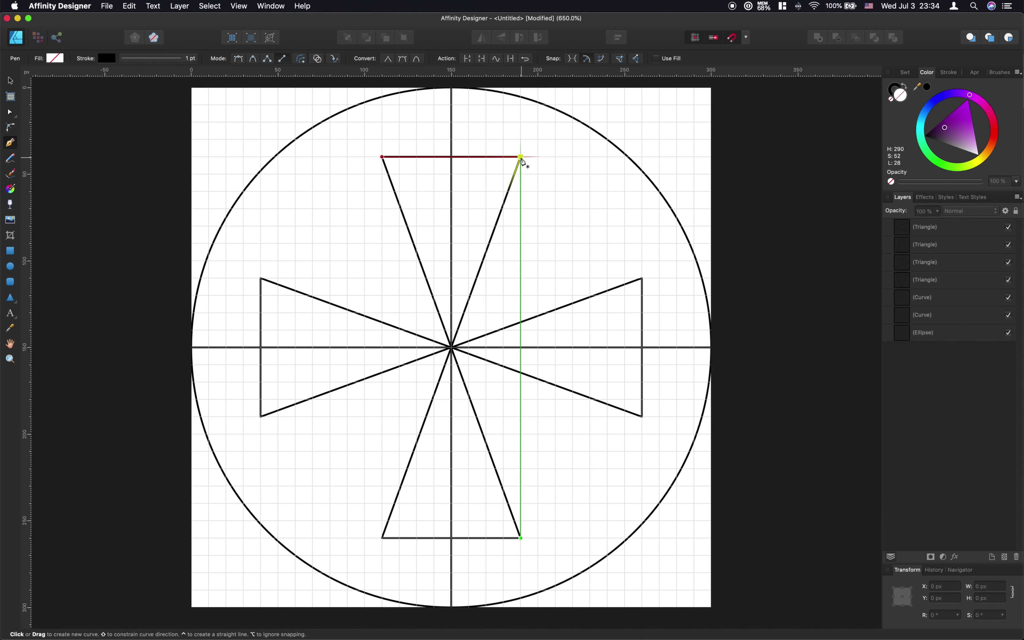
left_click(521, 156)
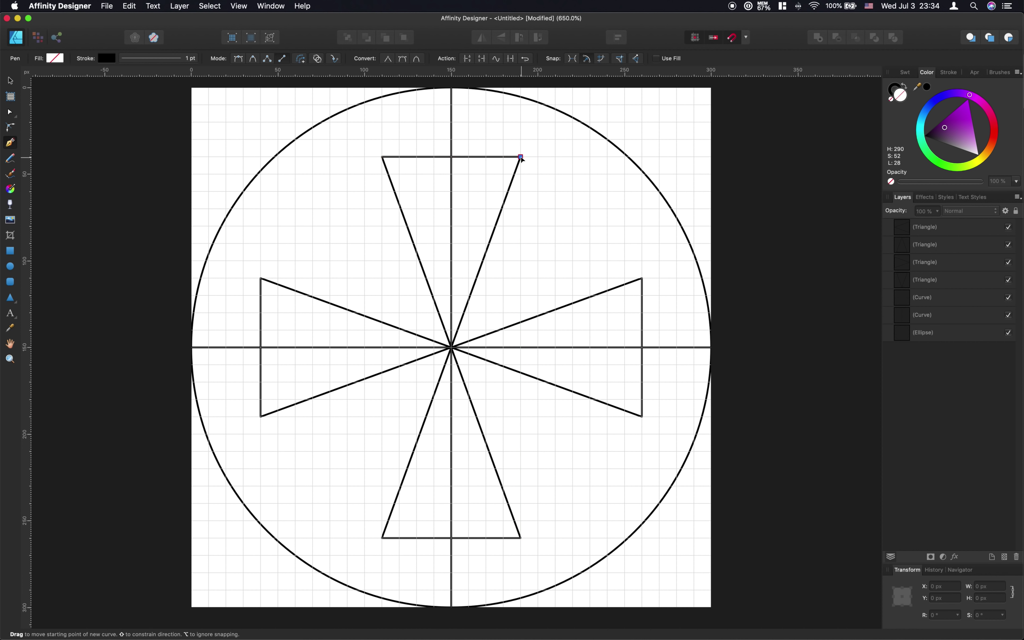
left_click(260, 278)
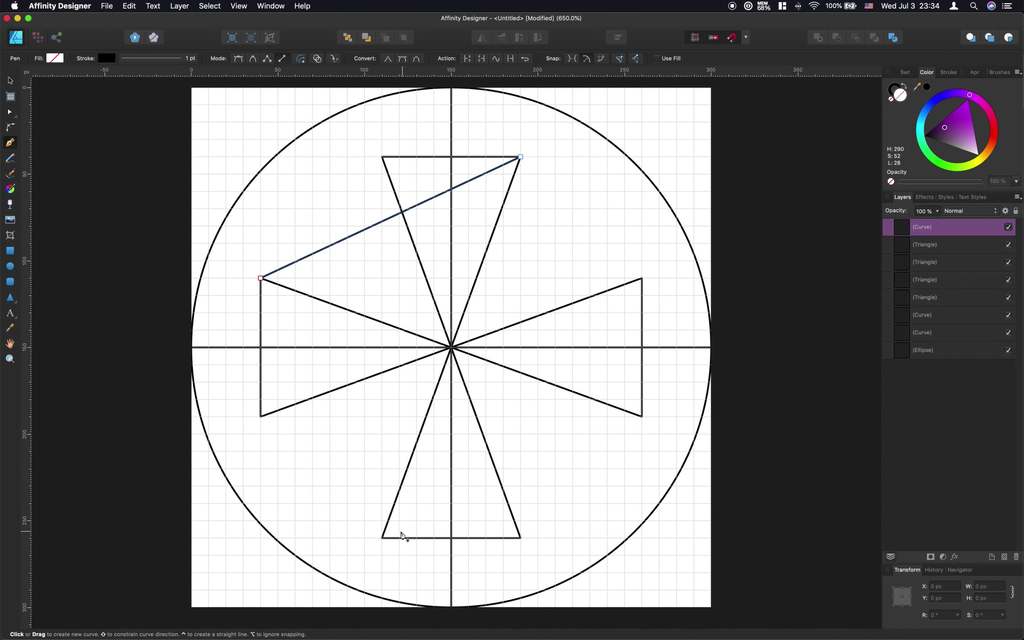
- Draw a line from the lower triangle's corner to the right triangle's, then undo it
left_click(382, 538)
left_click(642, 416)
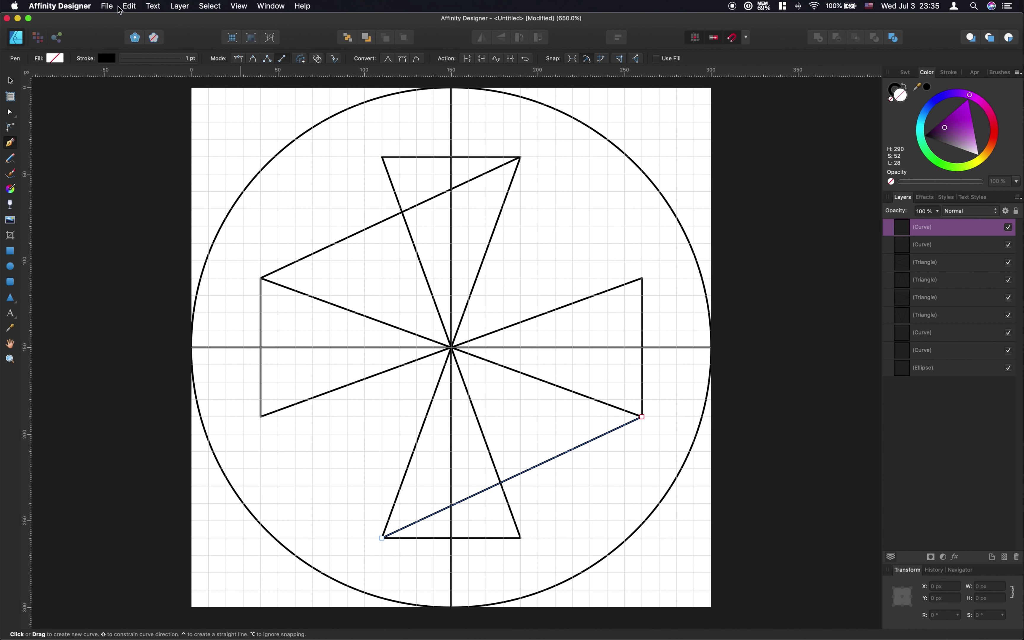
left_click(129, 6)
left_click(144, 21)
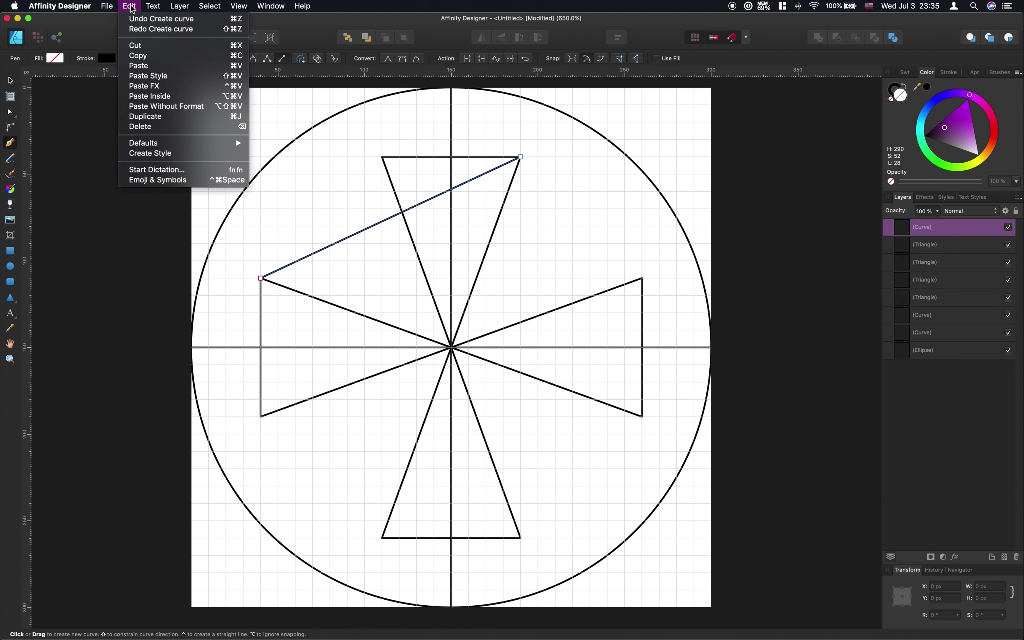
- Undo the diagonal line between the upper and left triangles
left_click(133, 7)
key("super+z")
left_click(133, 6)
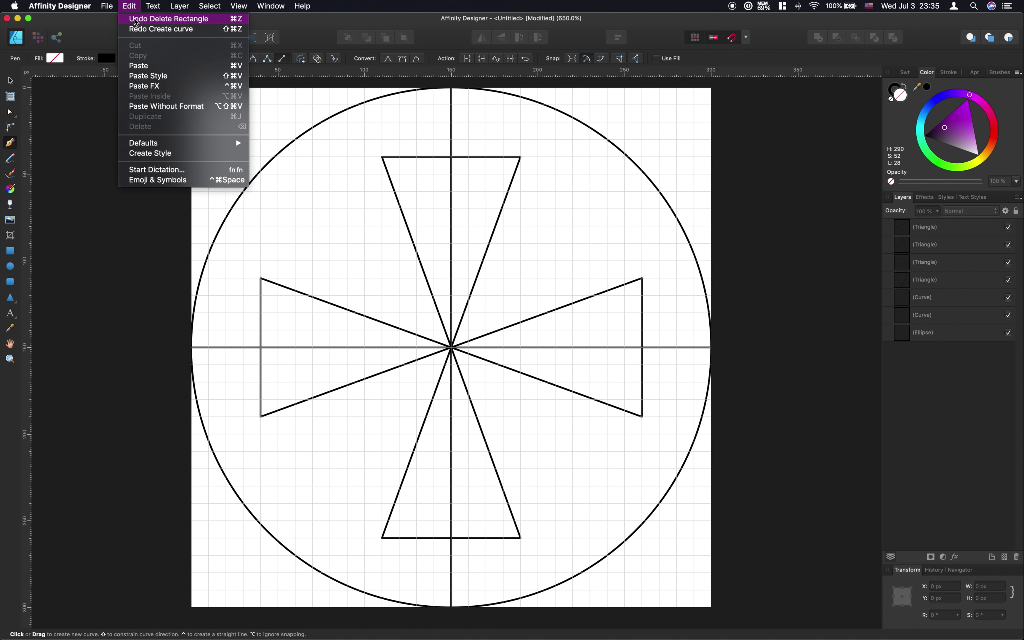
left_click(136, 21)
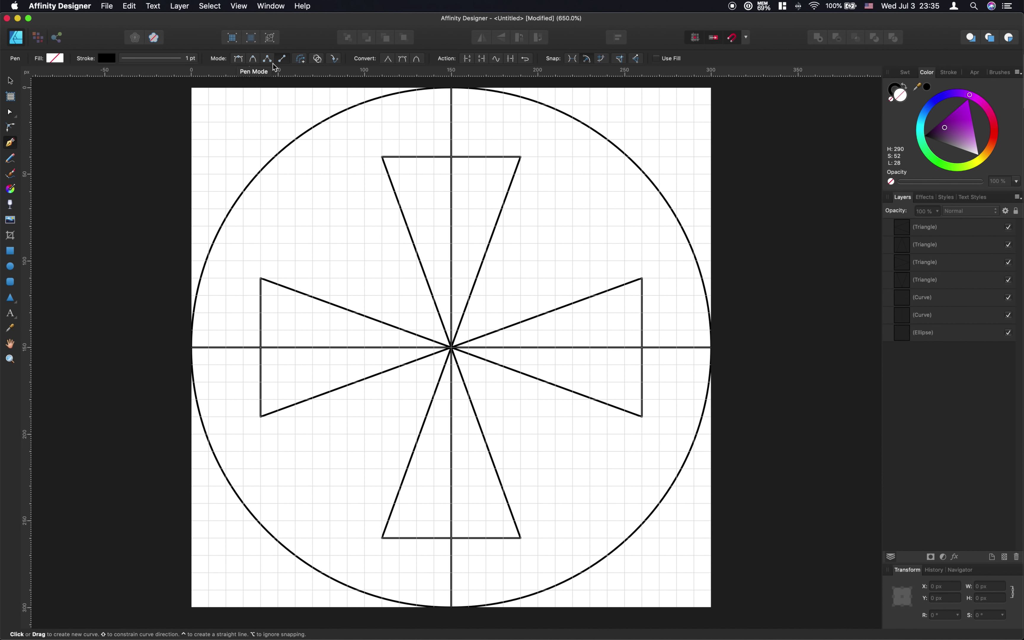
- Draw a closed pen path through four outer triangle corners, forming a tilted 220 × 220 px square
left_click(521, 157)
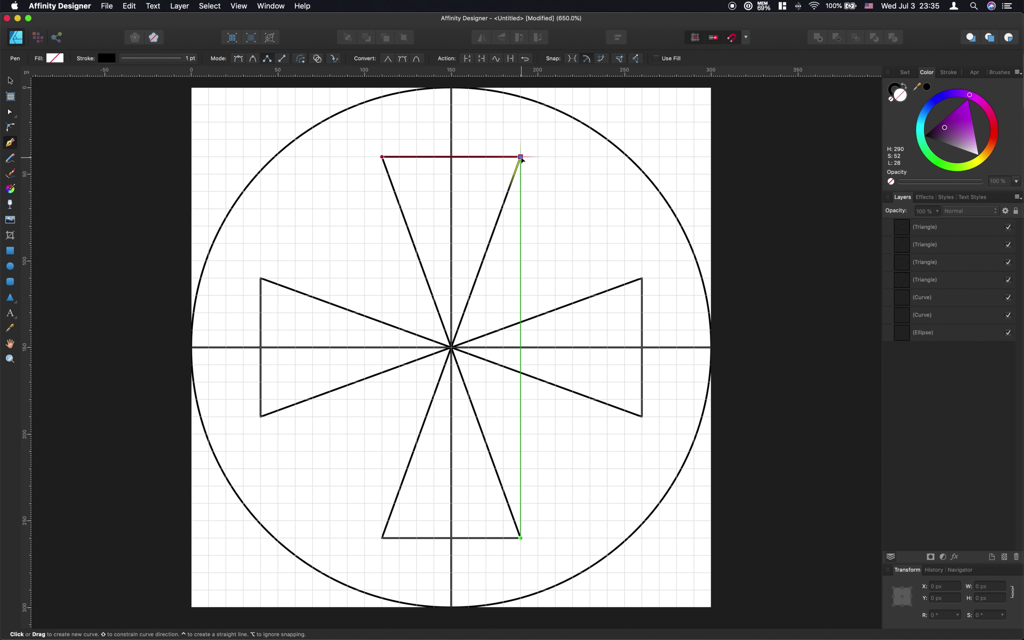
left_click(261, 278)
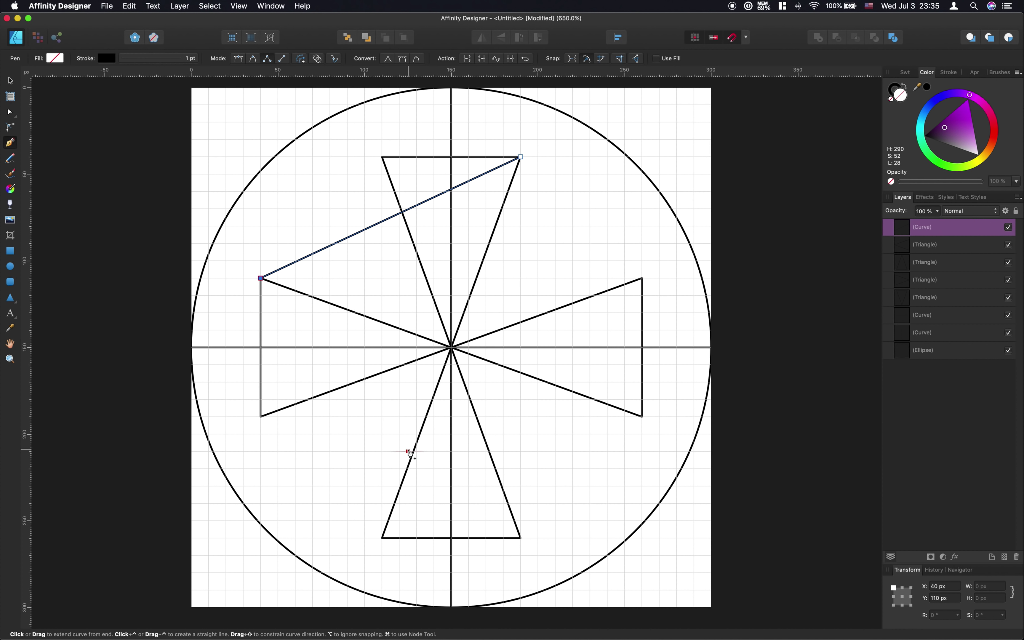
left_click(383, 538)
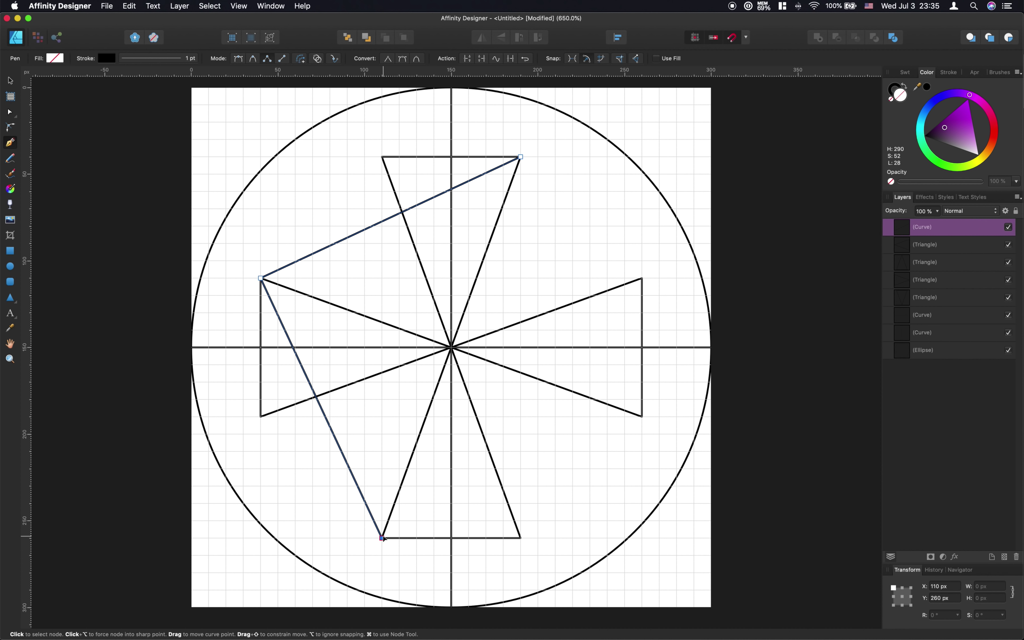
left_click(642, 417)
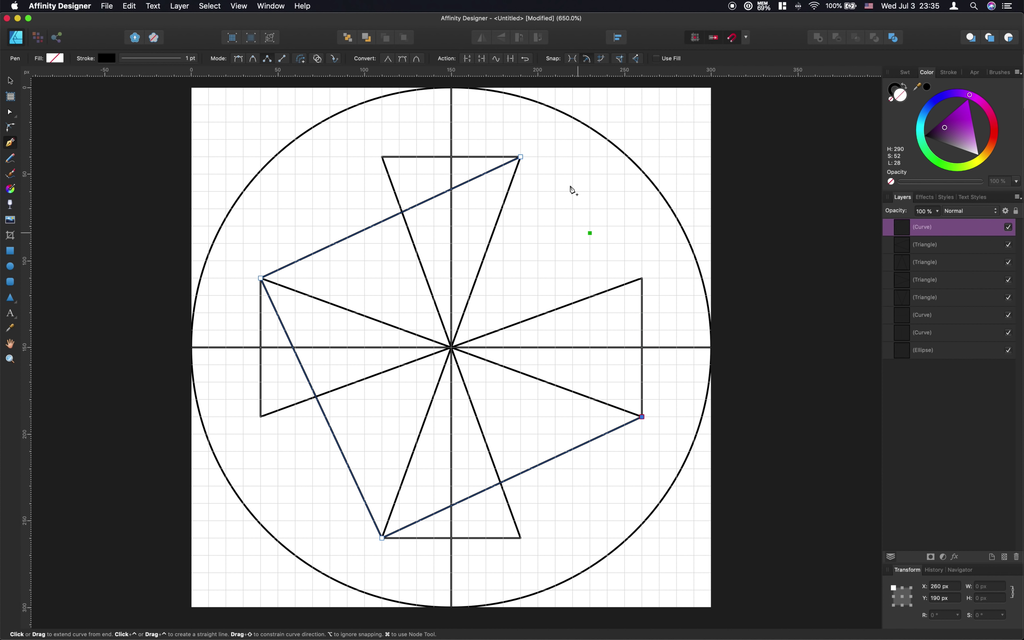
left_click(521, 157)
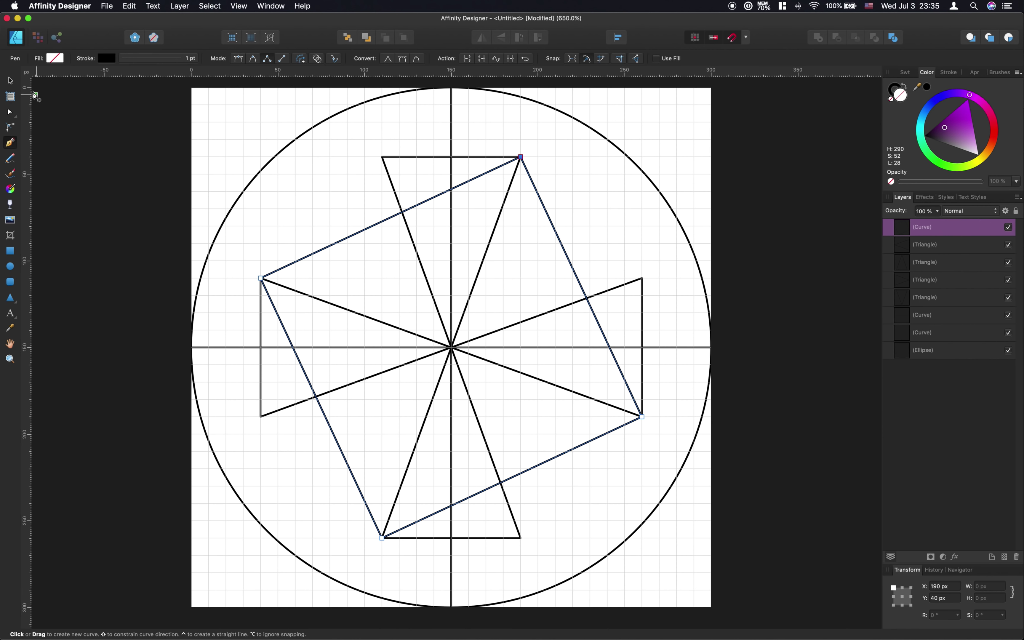
left_click(10, 80)
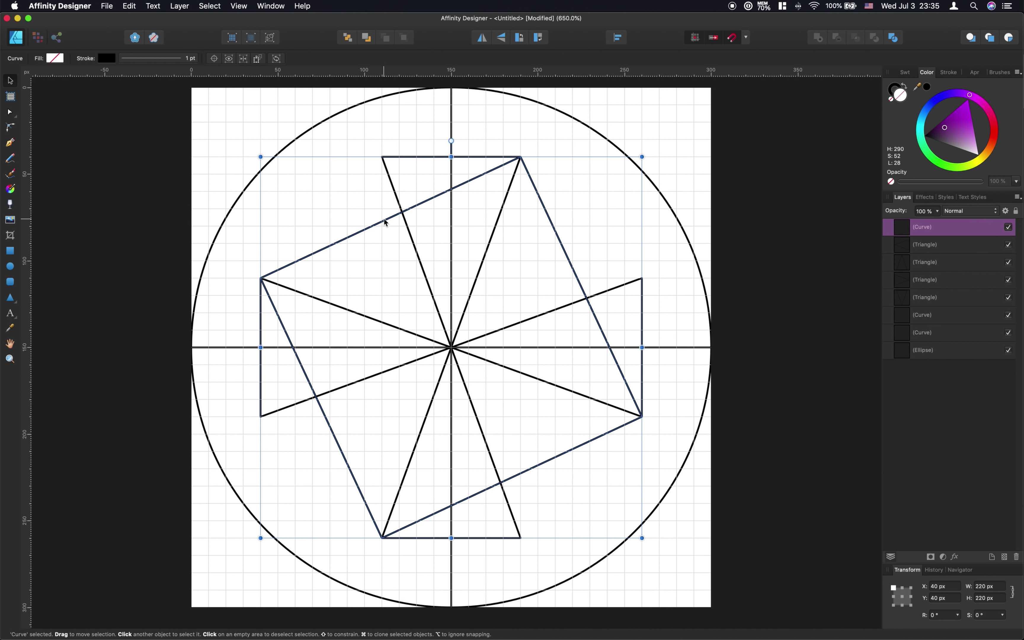
- Duplicate the square outline and try rotating the copy by 90° and about 30°
left_click(130, 6)
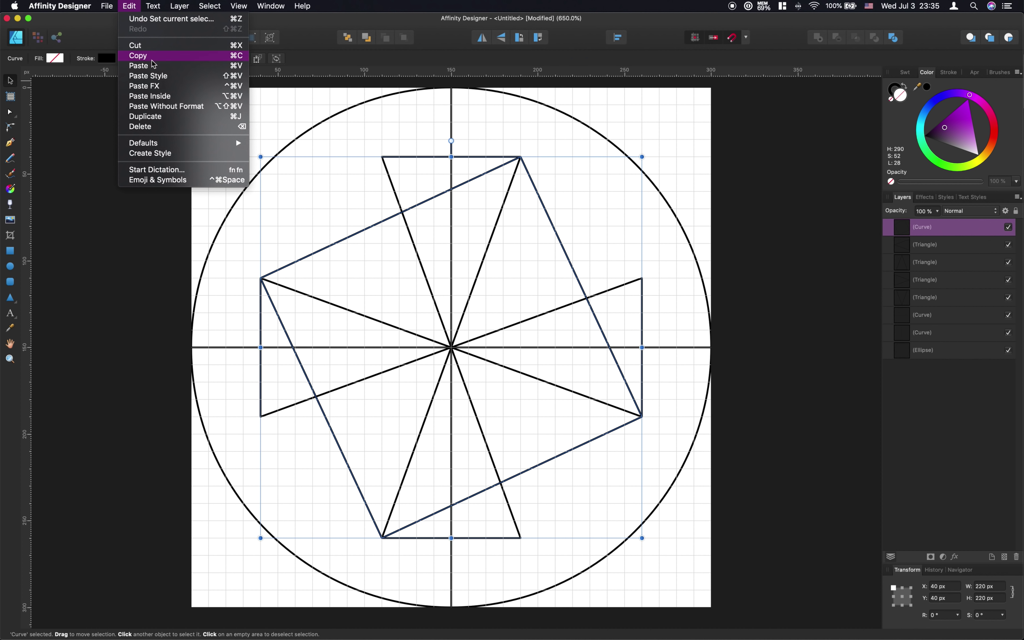
left_click(173, 122)
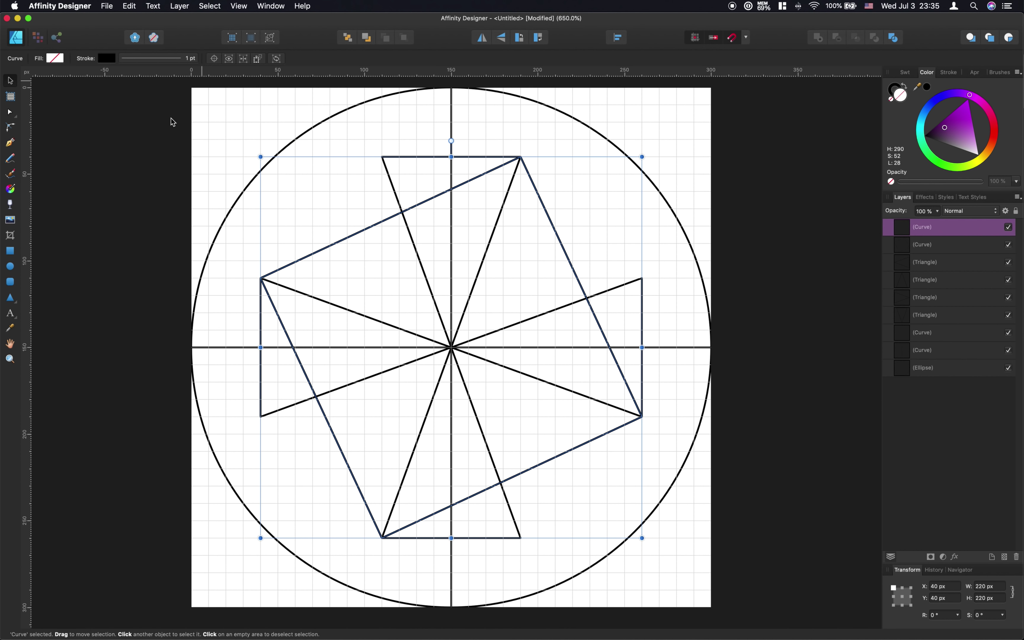
left_click(523, 40)
left_click(525, 42)
left_click(521, 40)
left_click(520, 40)
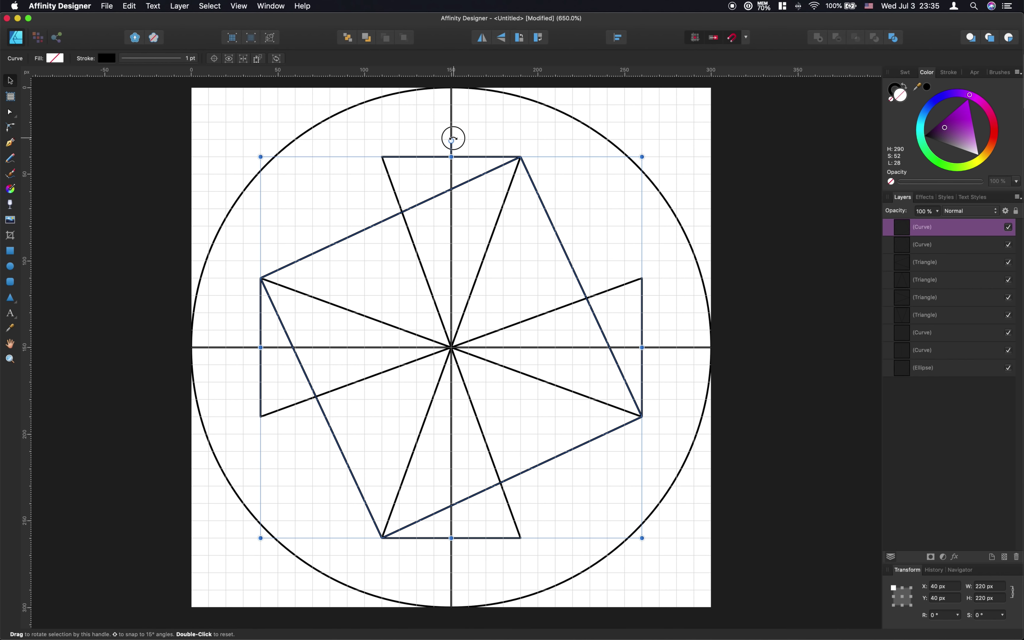
mouse_move(451, 141)
left_mouse_down()
mouse_move(301, 137)
mouse_move(284, 159)
mouse_move(314, 152)
left_mouse_up()
- Undo the rotation, delete the duplicate square, and select the original tilted square
key("super+z")
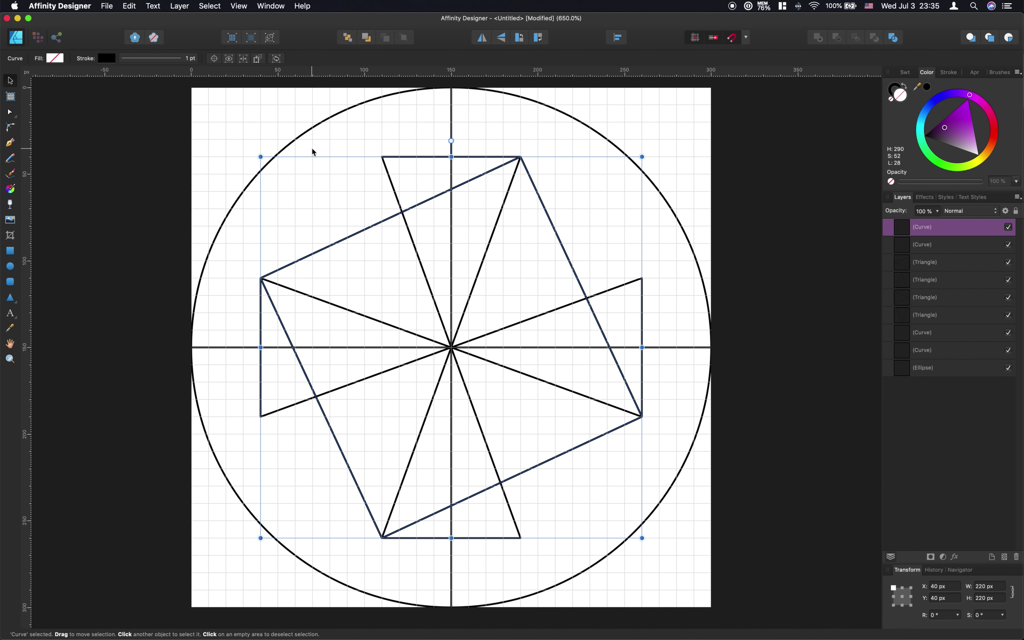
key("Delete")
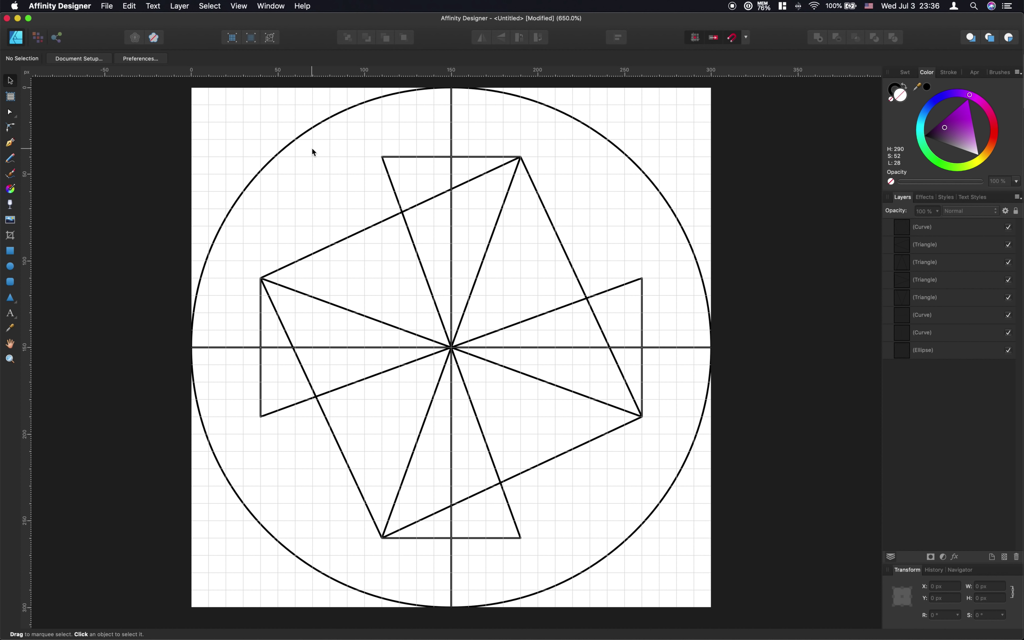
left_click(383, 221)
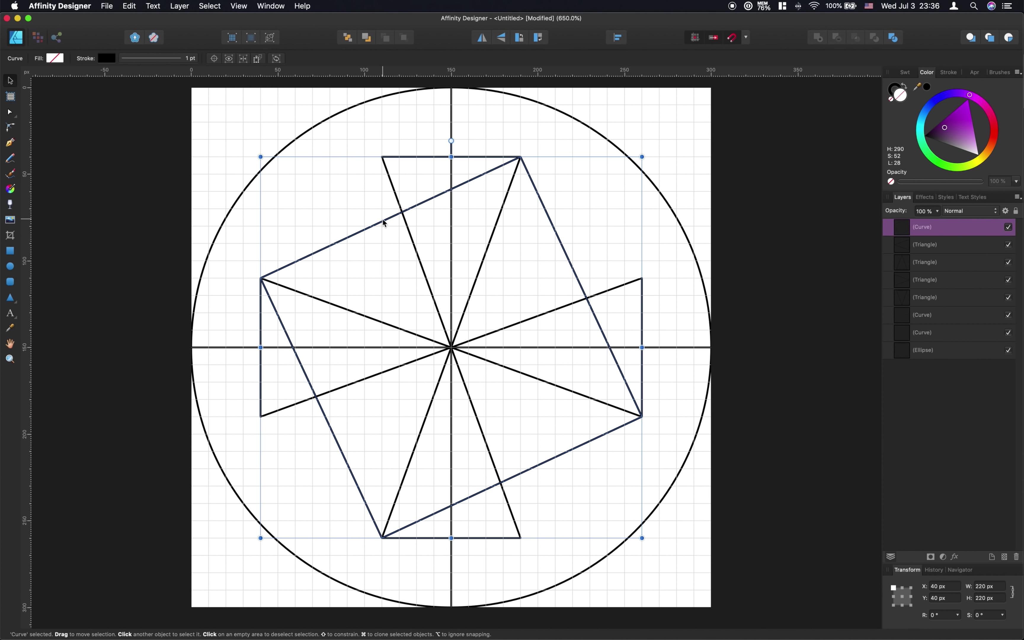
- Draw a second closed square through the four outer triangle corners with the Pen tool, then deselect it
left_click(10, 143)
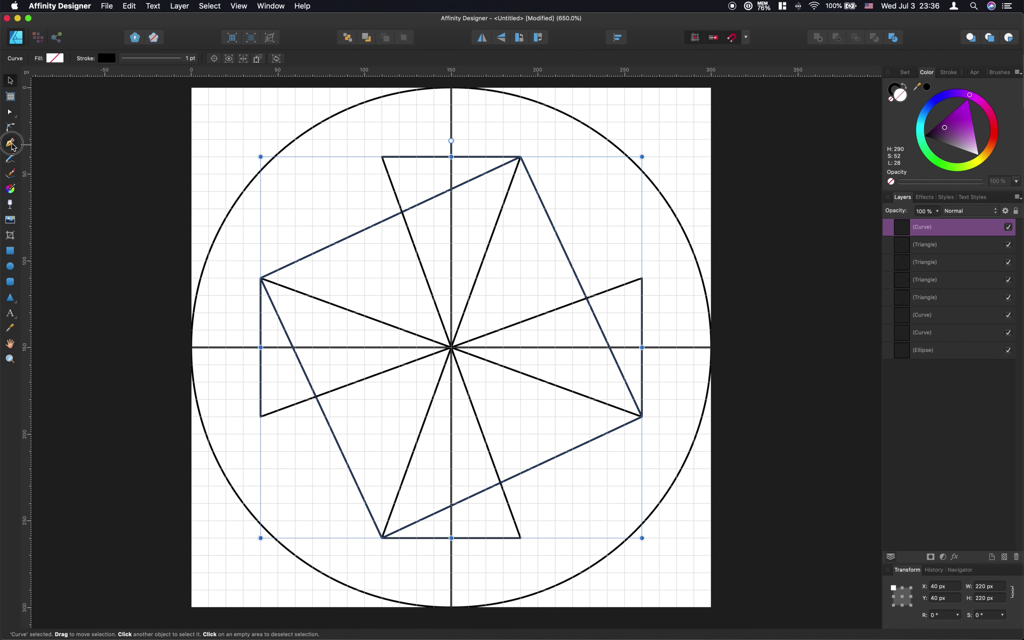
left_click(383, 157)
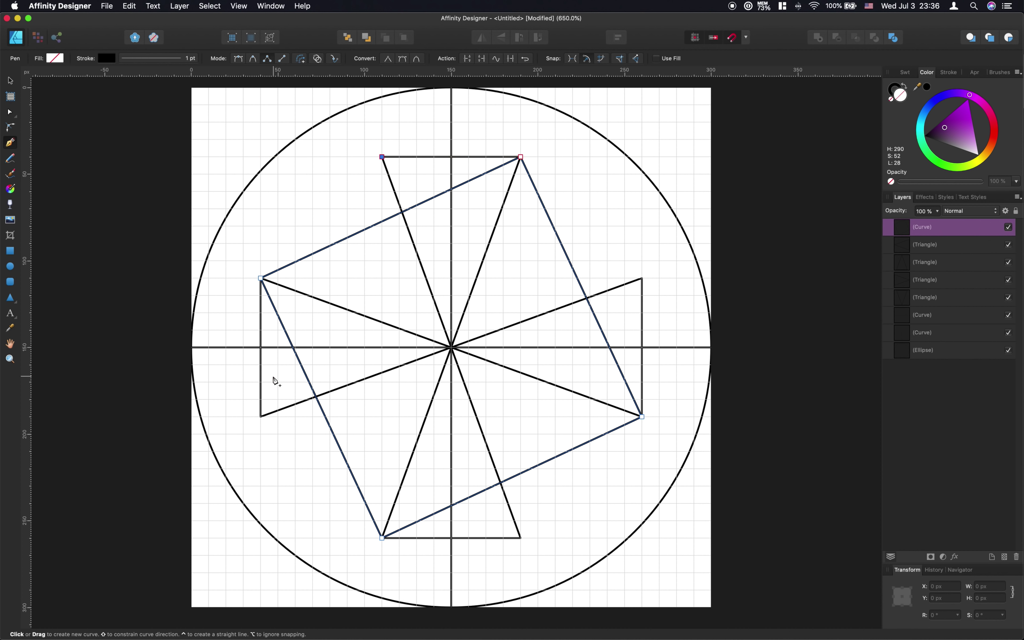
left_click(261, 417)
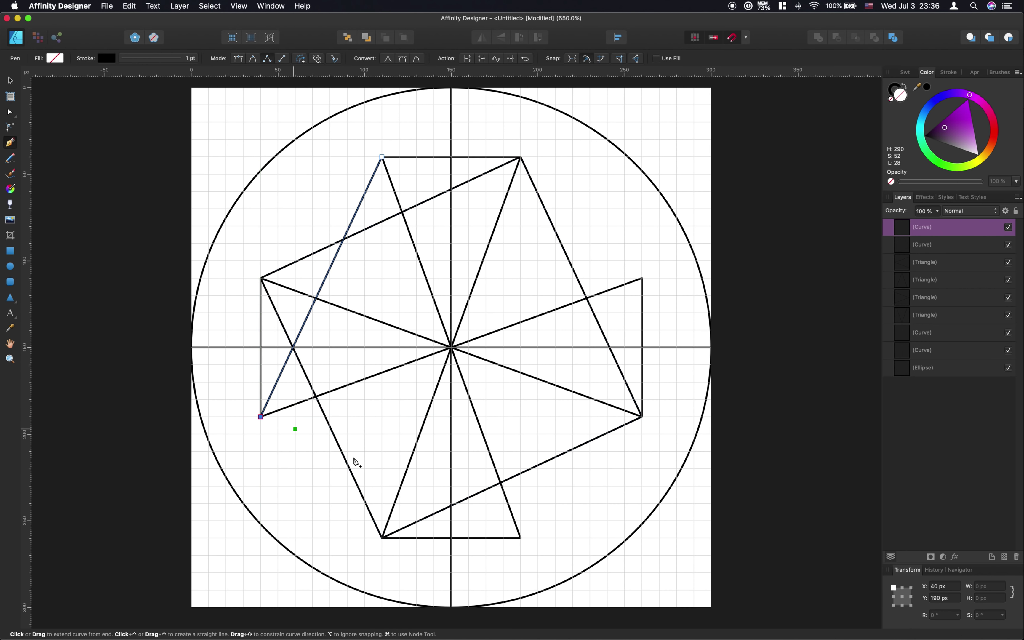
left_click(521, 538)
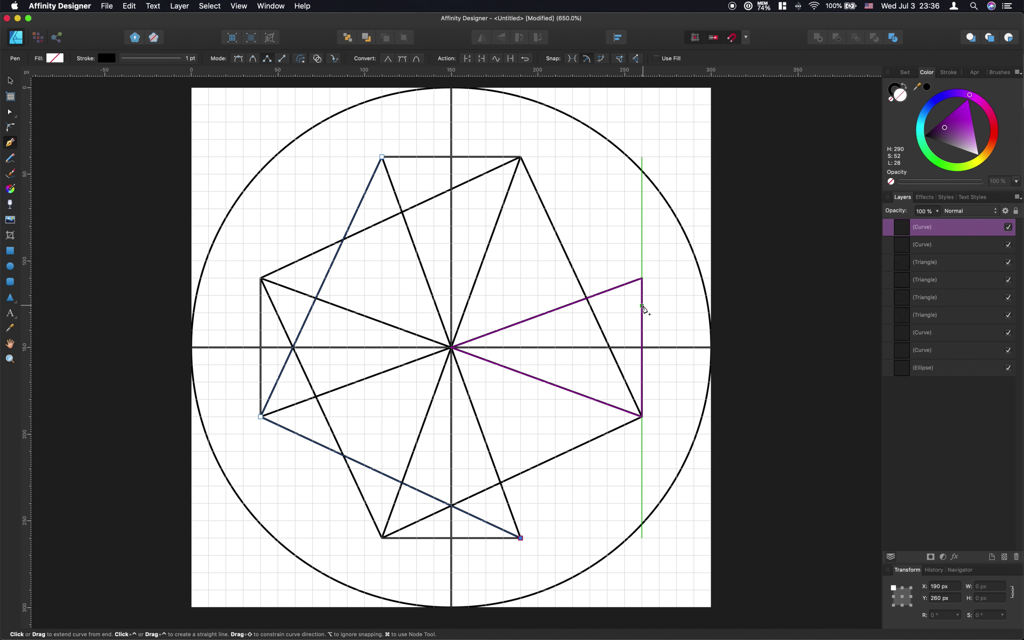
left_click(642, 278)
left_click(383, 158)
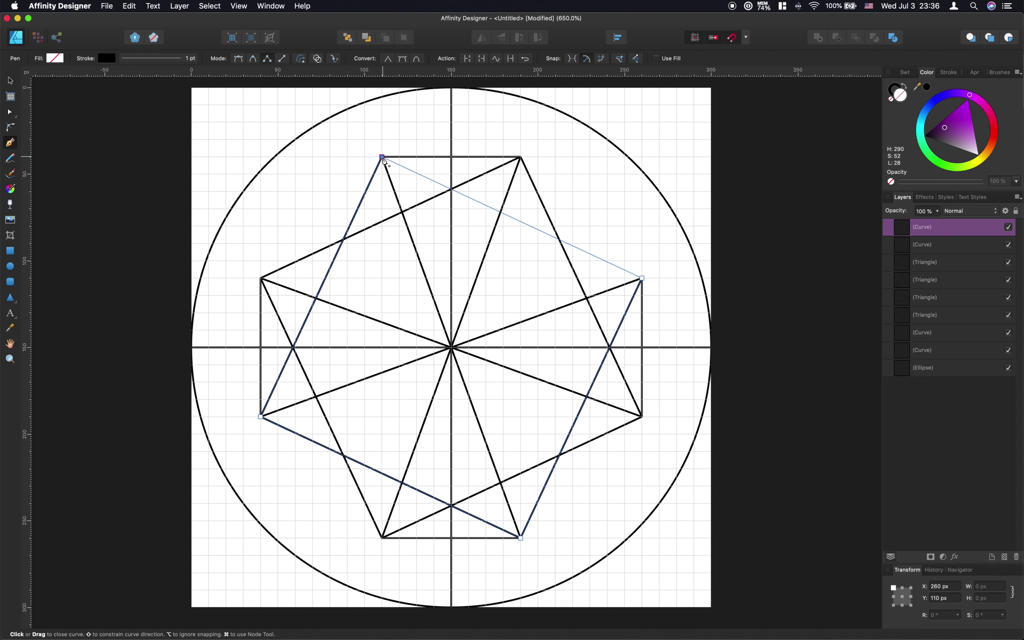
left_click(11, 81)
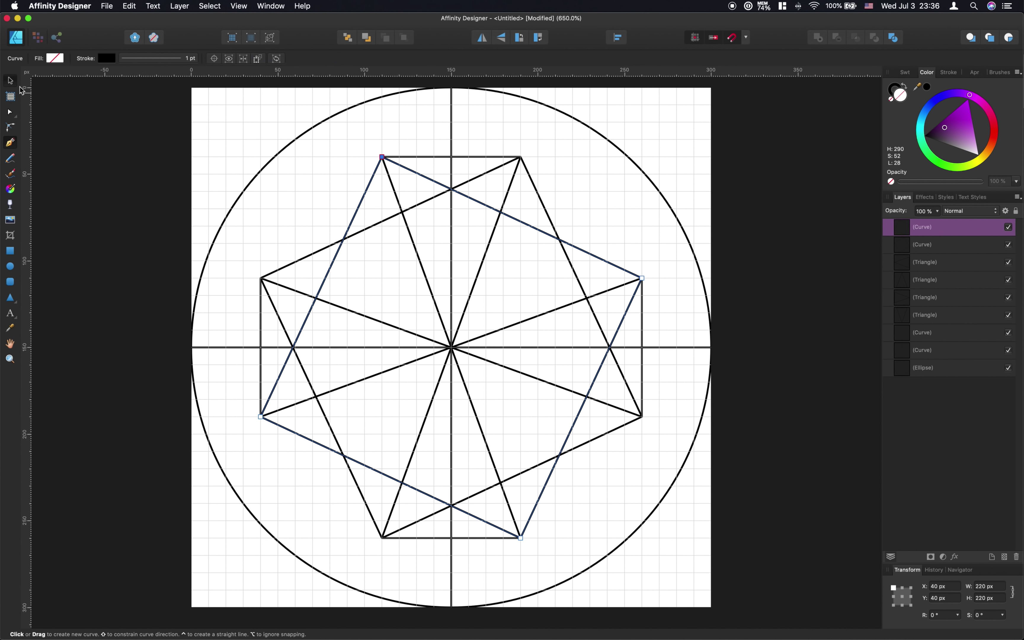
left_click(661, 240)
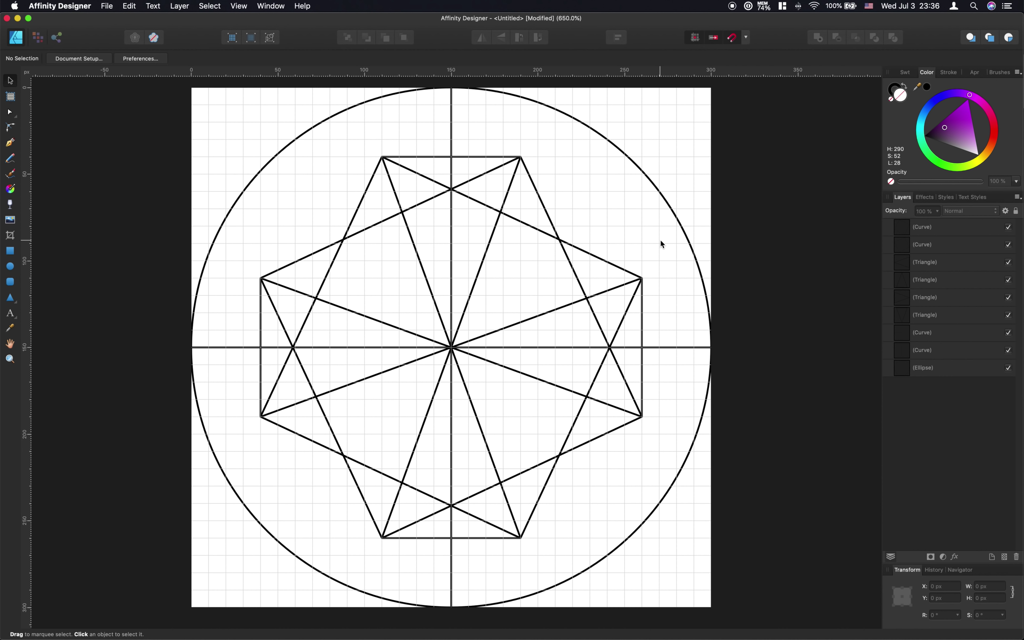
- Shift-select the top, left, bottom and right triangles and show the Swatches palette list
left_click(484, 157)
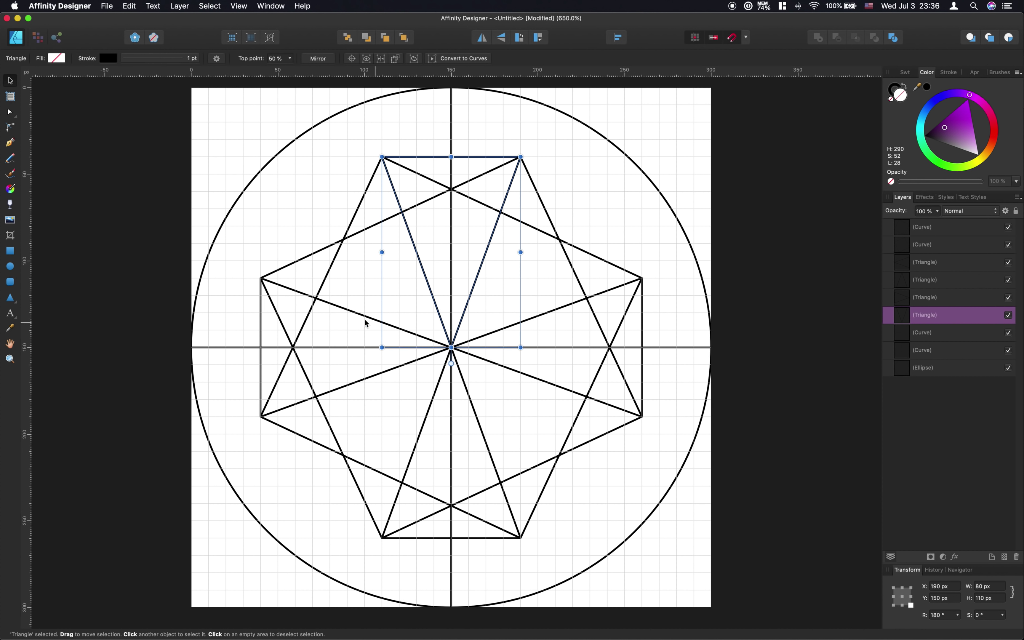
left_click(351, 311, "shift")
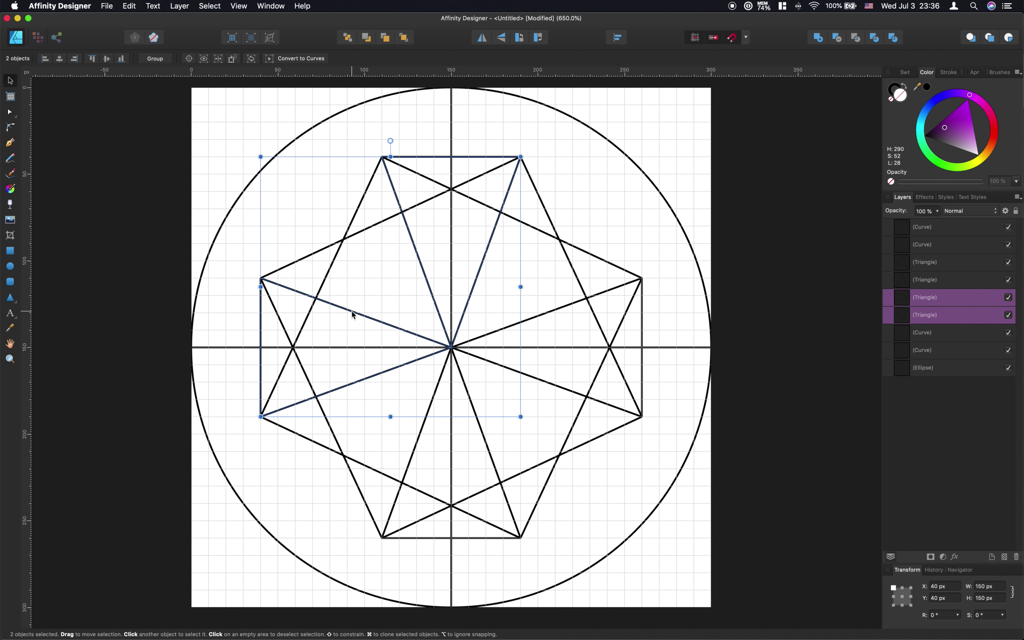
left_click(493, 462, "shift")
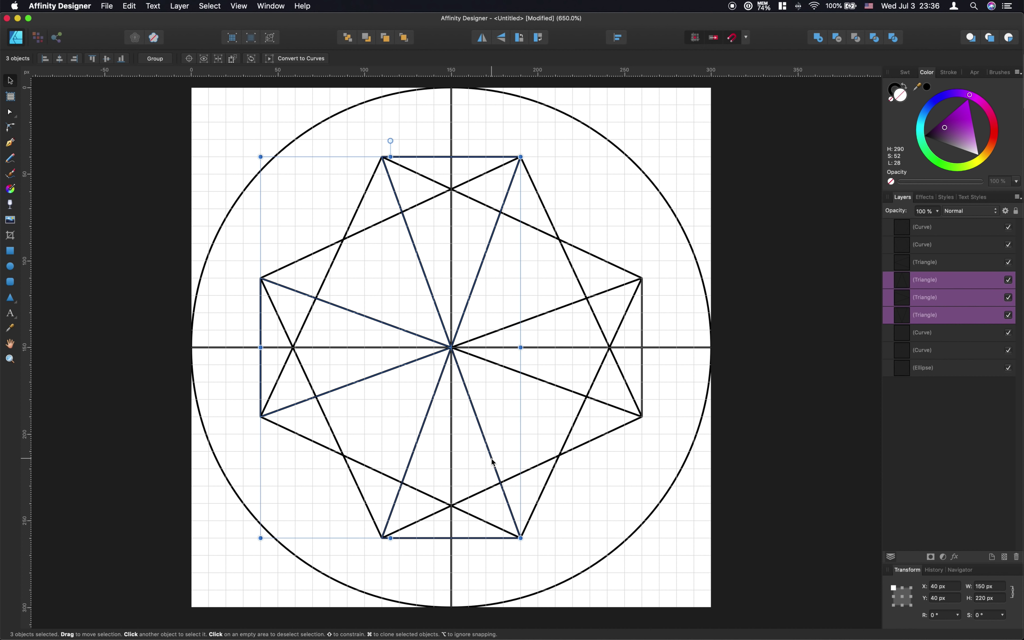
left_click(604, 296, "shift")
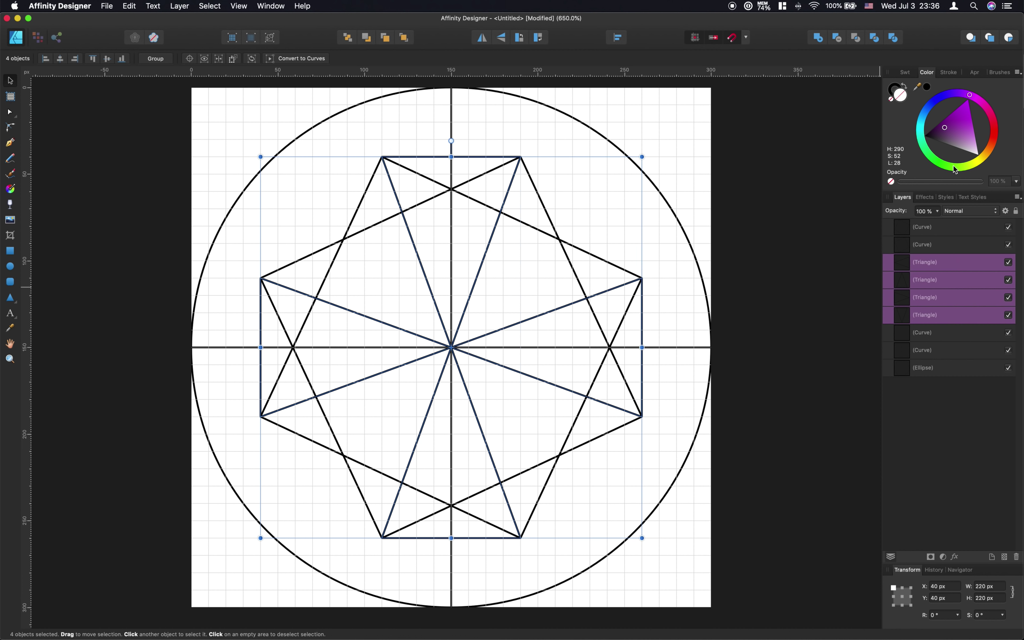
left_click(907, 75)
left_click(922, 131)
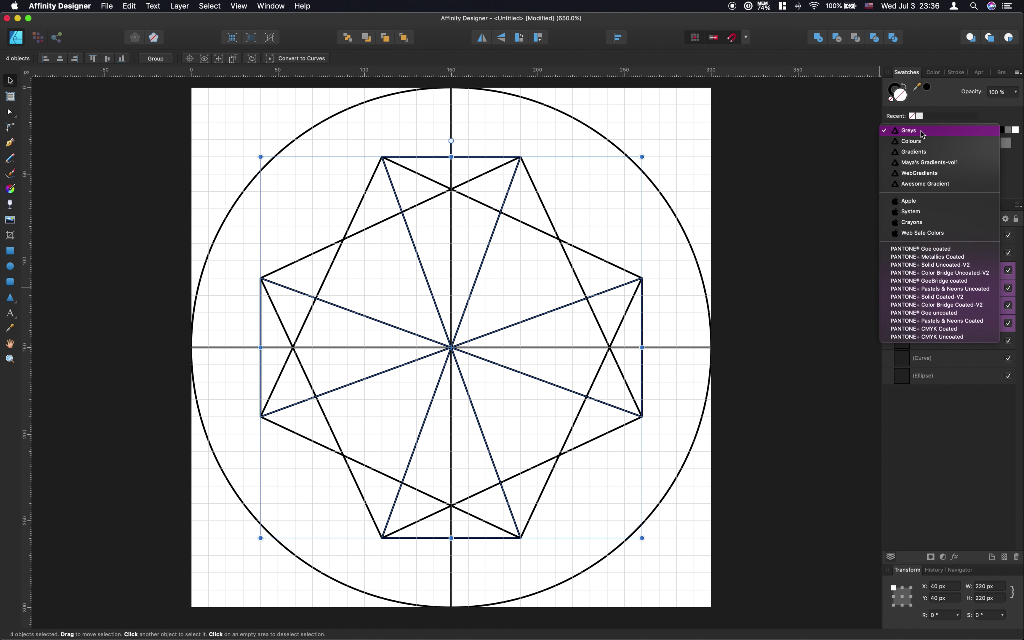
- Fill the four triangles with a mauve gradient from the Awesome Gradient palette
left_click(927, 184)
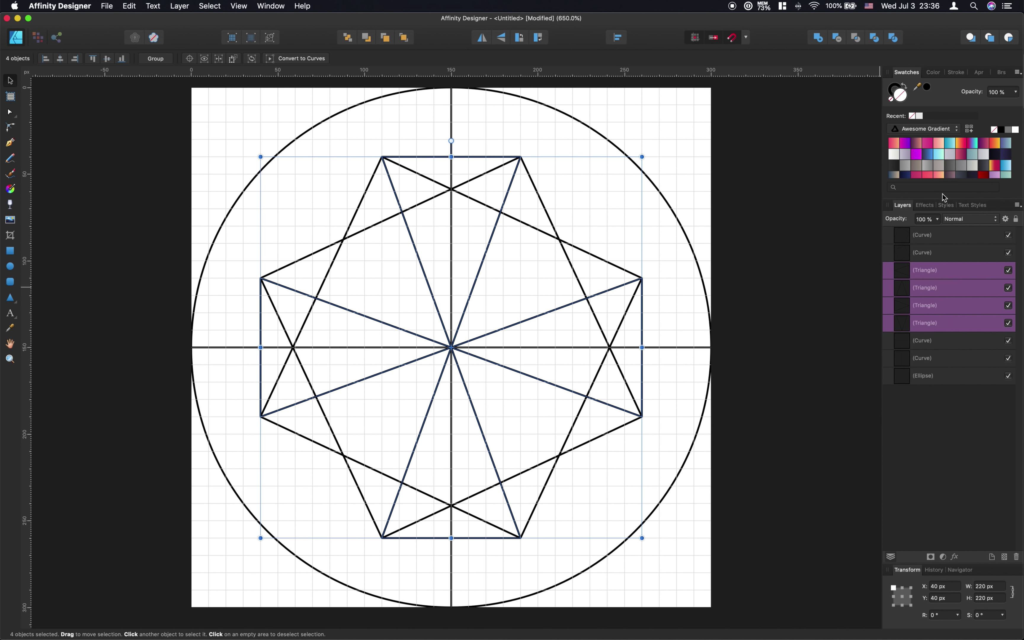
left_click_drag(944, 196, 939, 341)
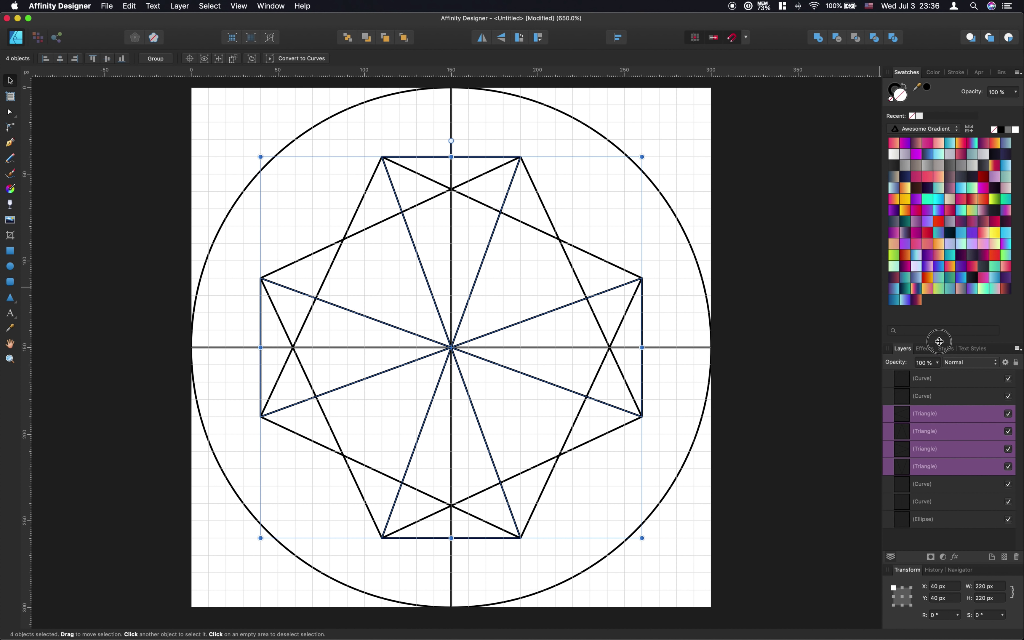
left_click(928, 199)
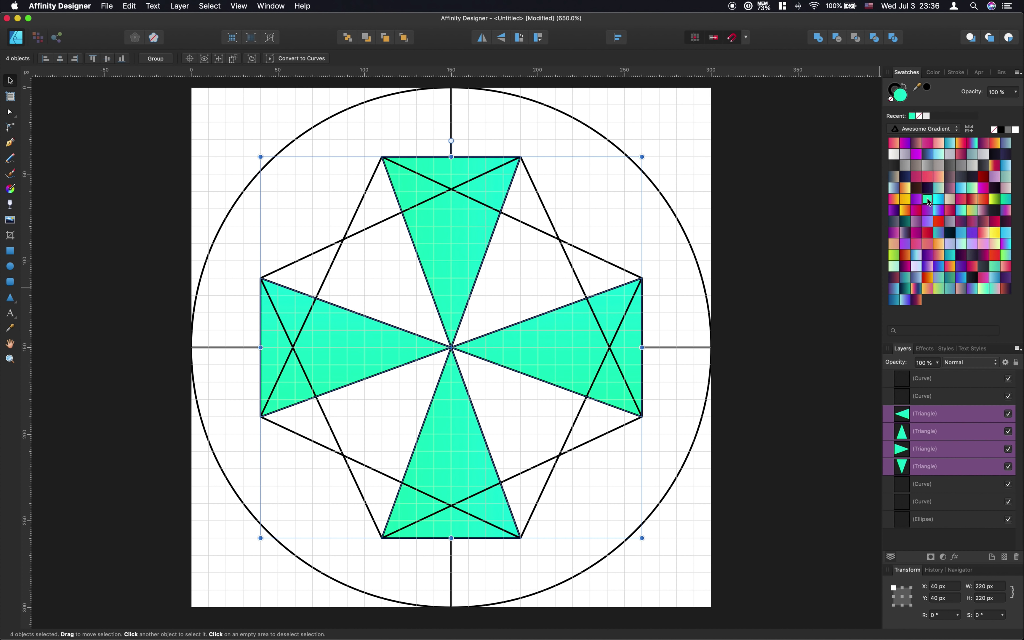
left_click(928, 257)
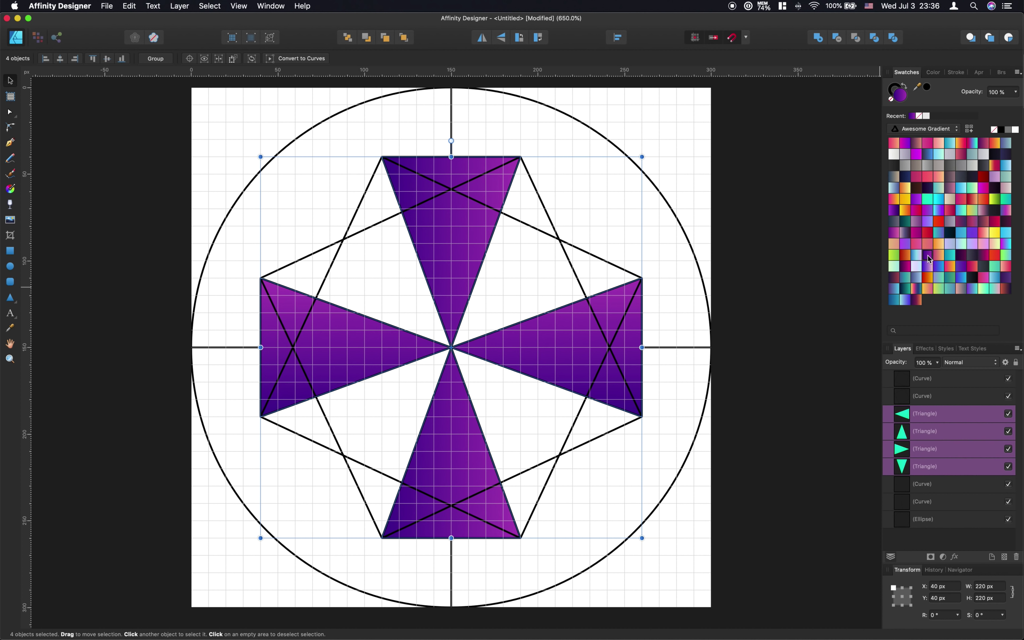
left_click(918, 222)
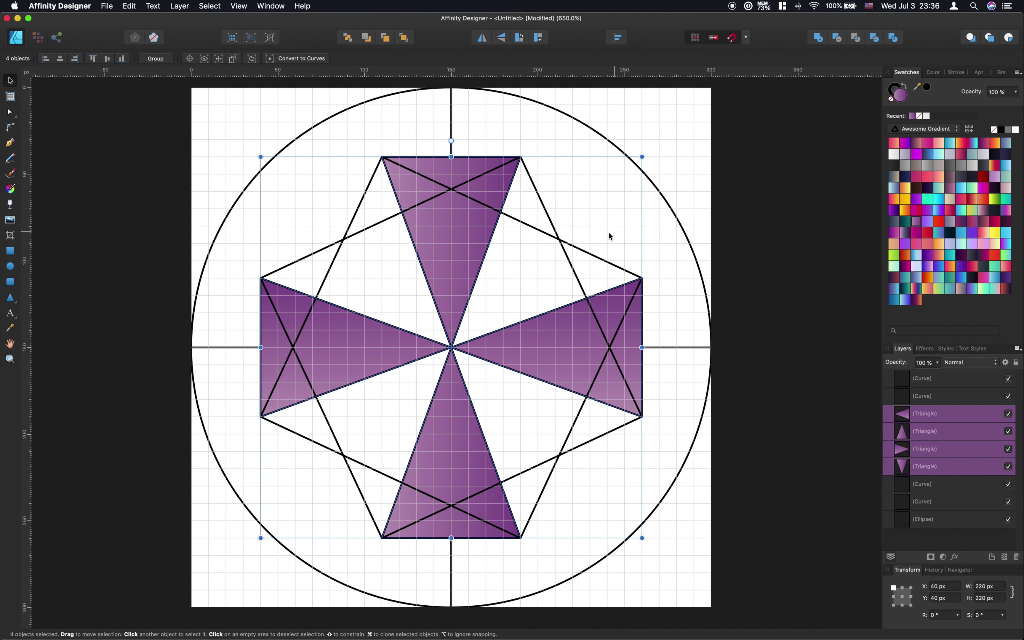
left_click(576, 233)
- Give both tilted squares a cyan gradient fill with Overlay blend mode
left_click(551, 238, "shift")
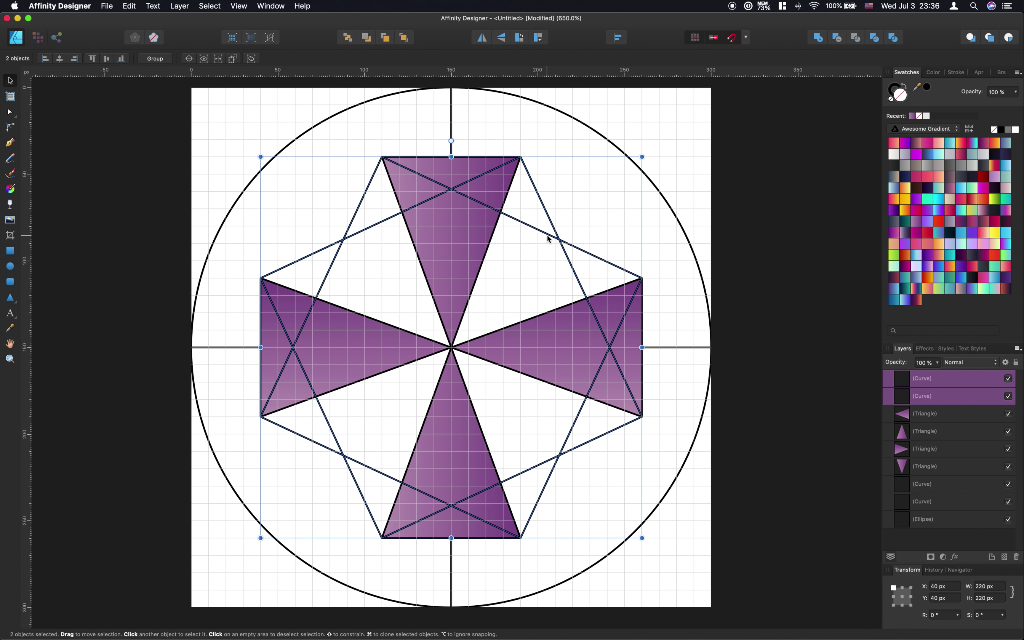
left_click(910, 237)
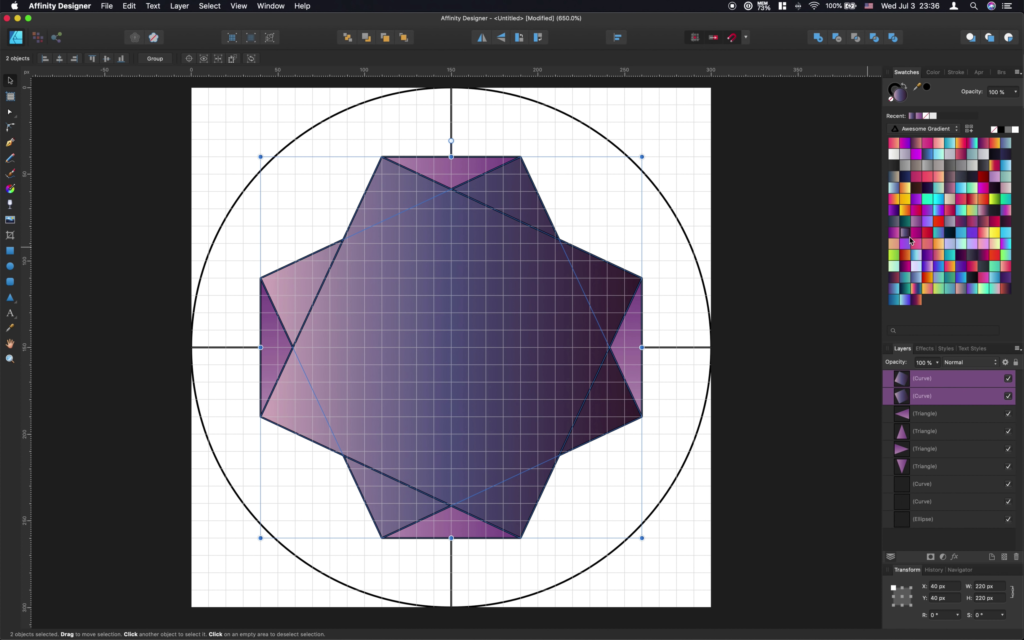
left_click(952, 257)
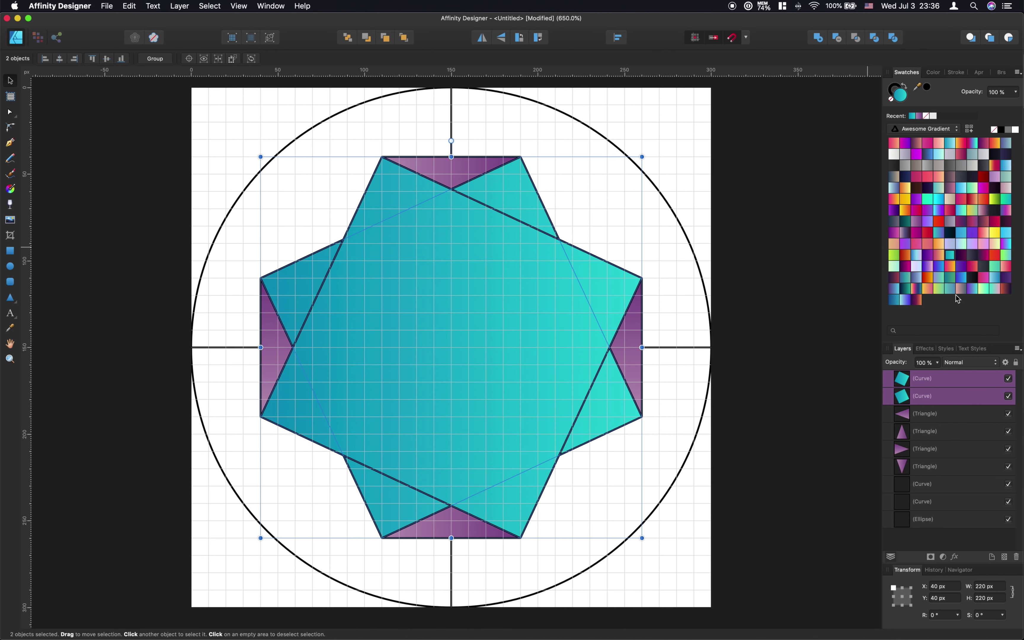
left_click(971, 364)
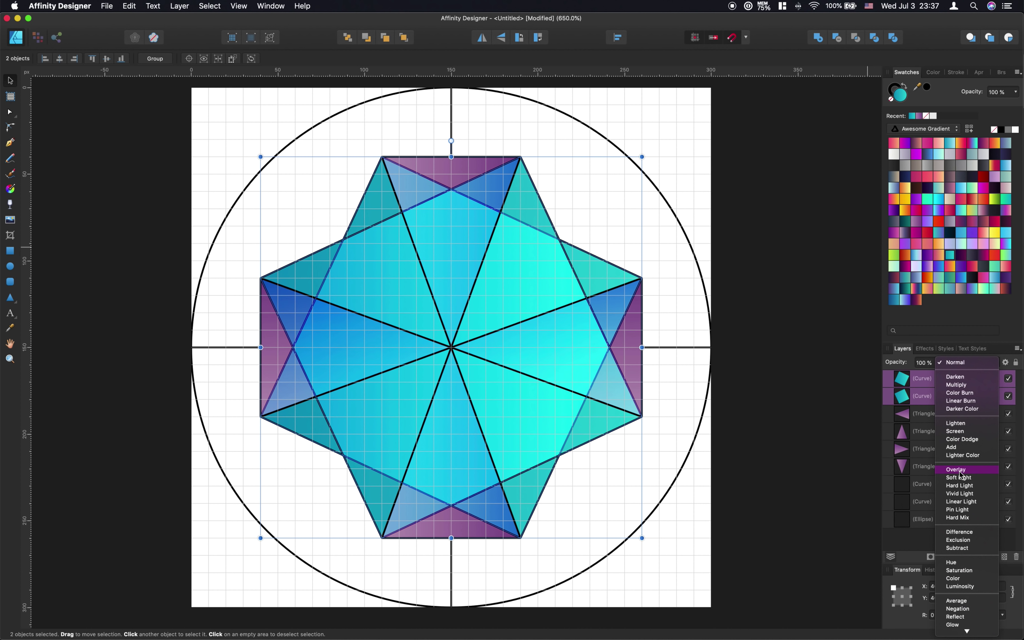
left_click(959, 469)
left_click(694, 224)
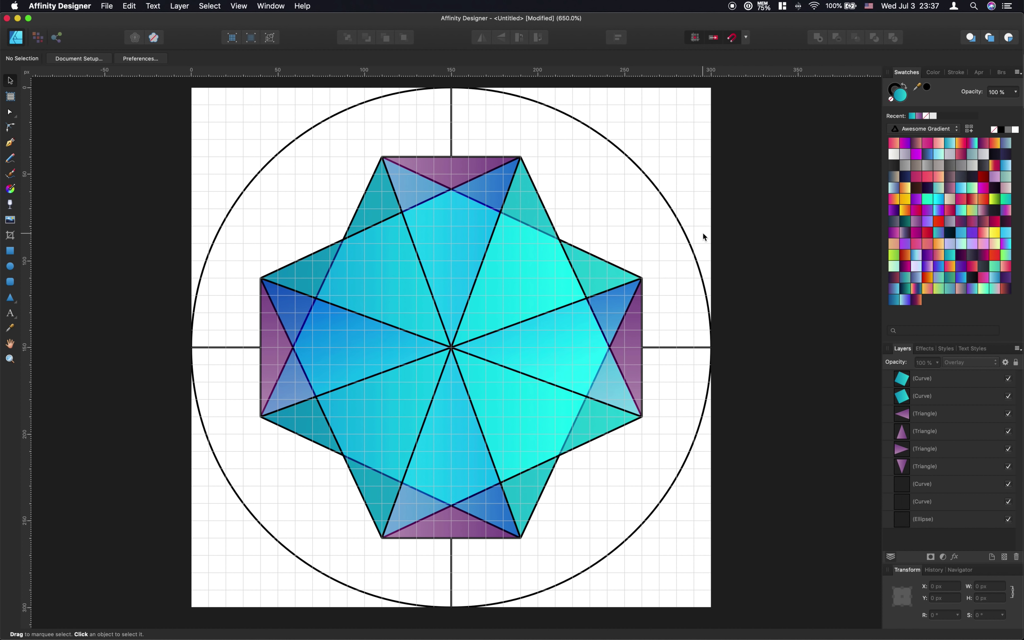
left_click(239, 6)
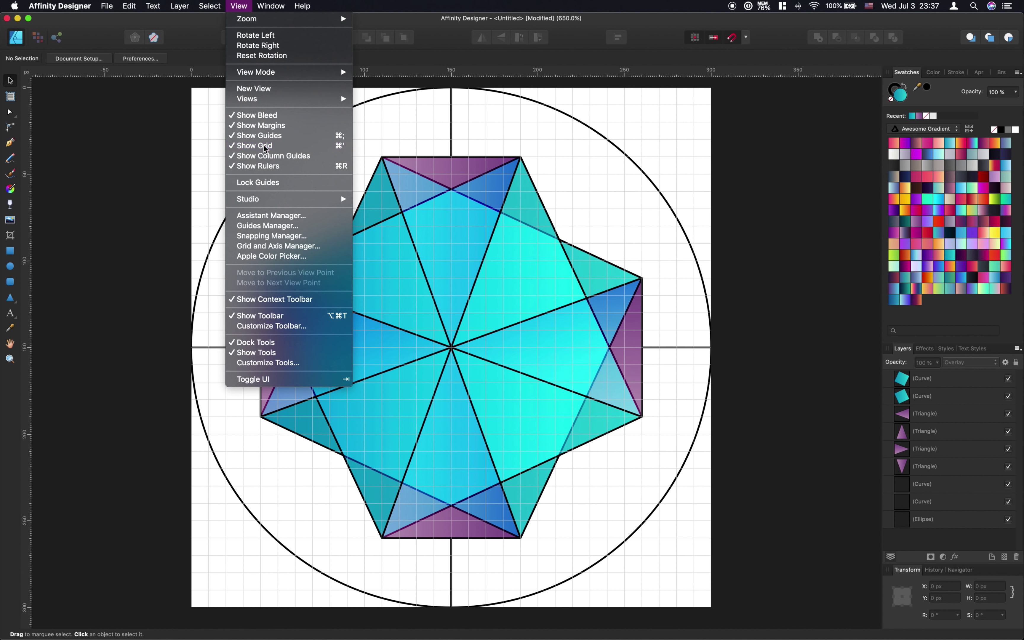
- Turn off Show Grid in the View menu so the page is plain white
left_click(274, 146)
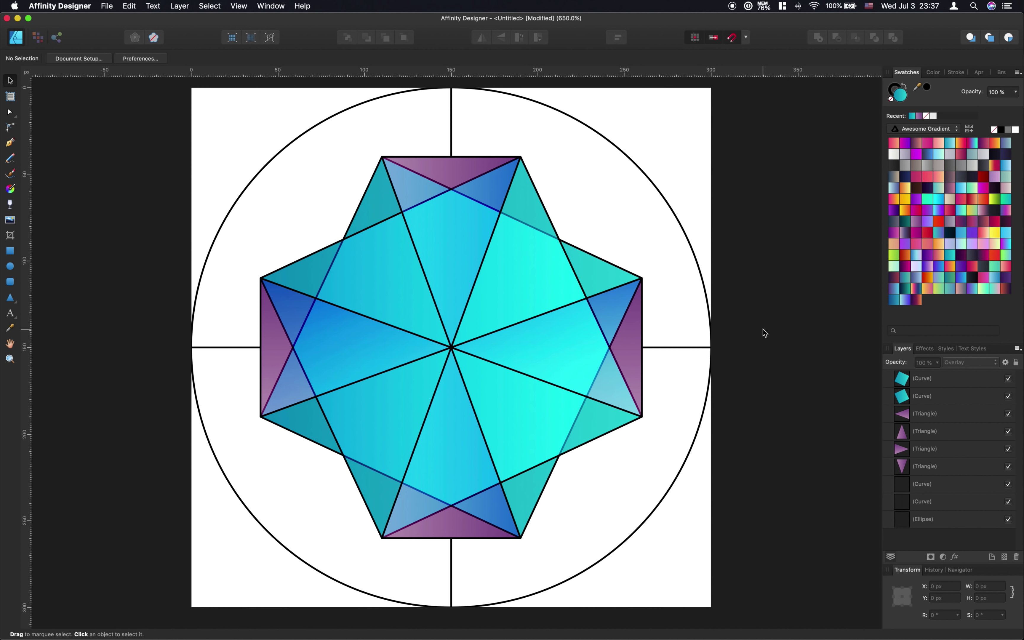